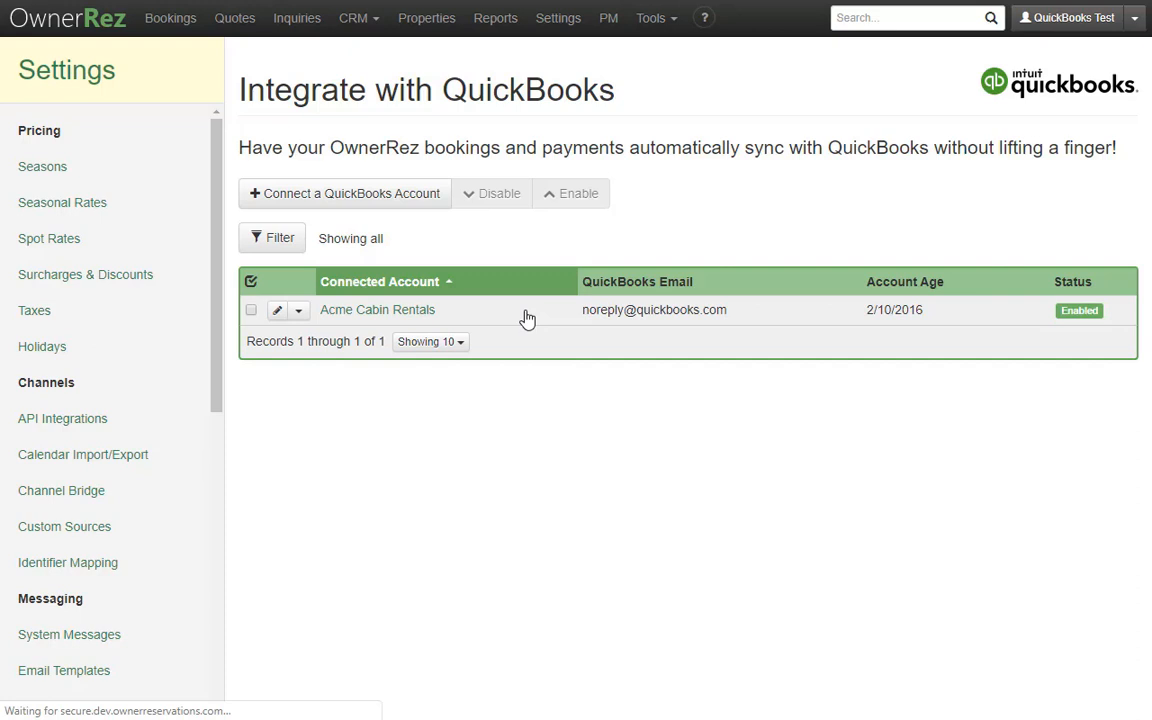
Step: Open the connected Acme Cabin Rentals account and examine its QuickBooks company ID, company name and company email
left_click(527, 318)
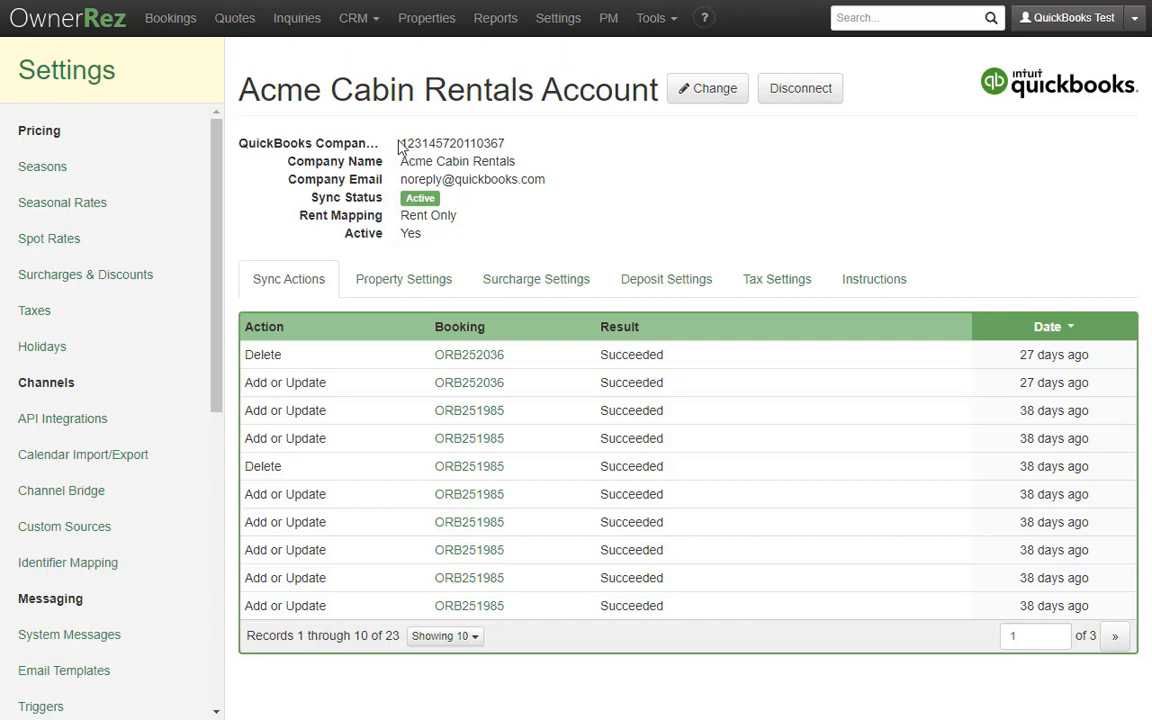
left_click_drag(398, 142, 522, 174)
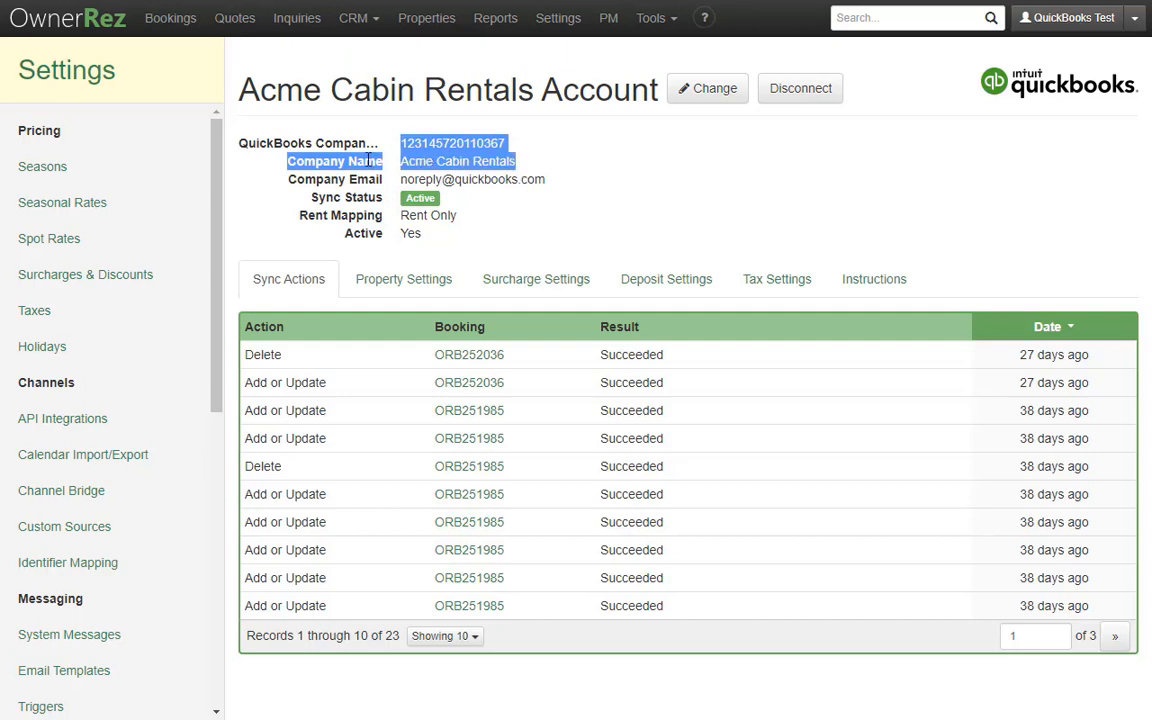
double_click(440, 144)
double_click(416, 161)
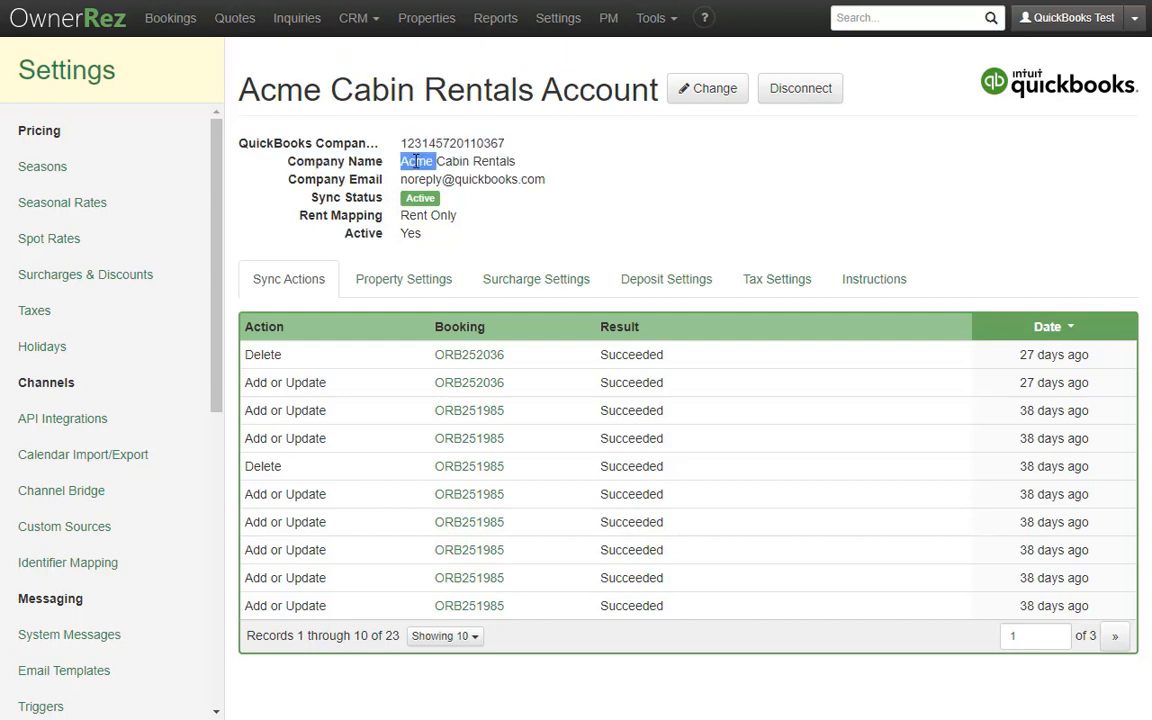
double_click(423, 181)
left_click_drag(423, 181, 523, 180)
left_click(531, 180)
left_click(707, 94)
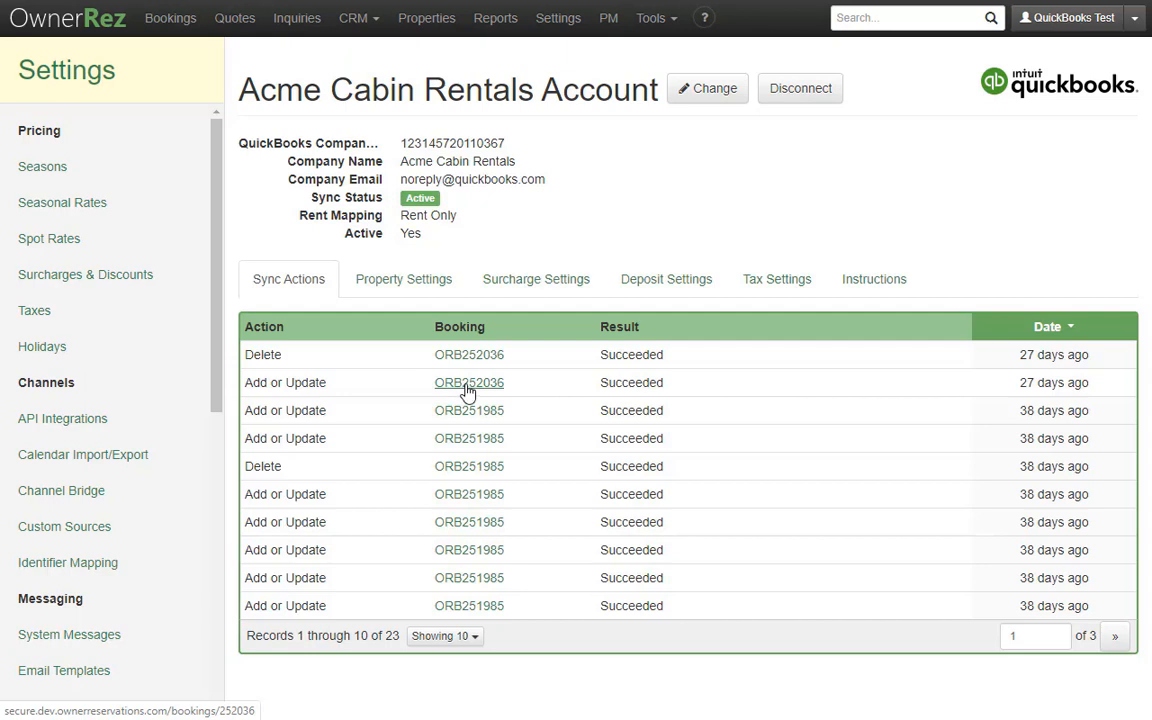
Step: Look through the account's property, surcharge, deposit and tax settings
left_click(417, 287)
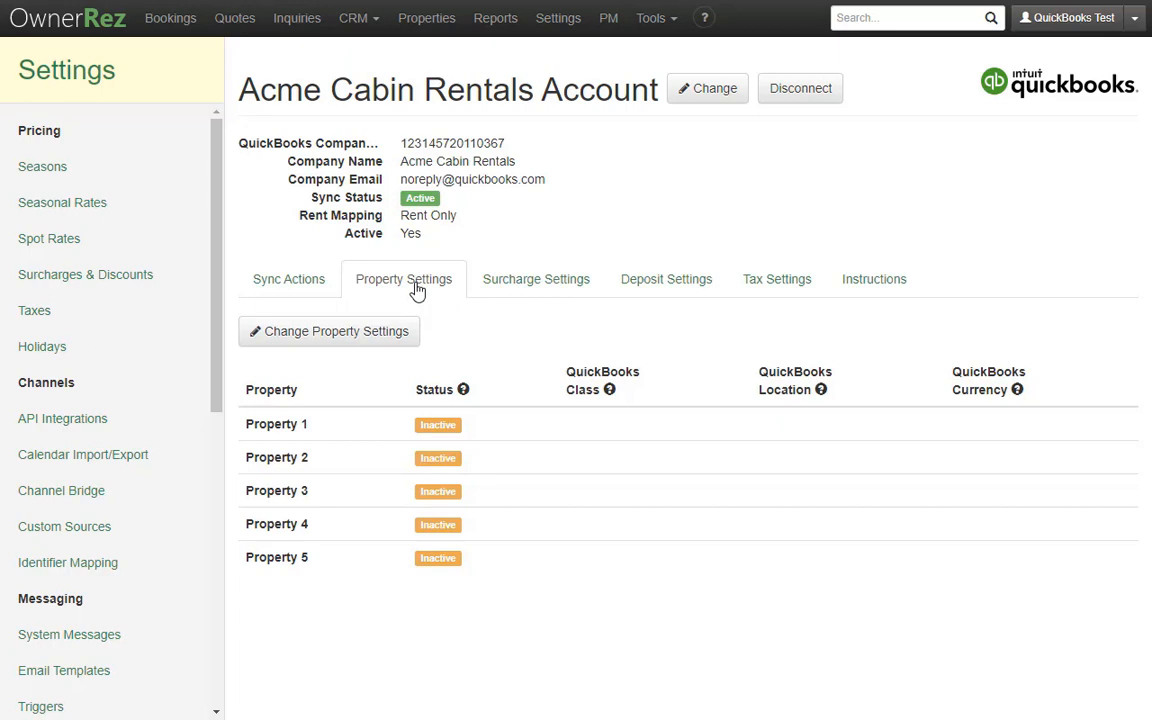
left_click(571, 287)
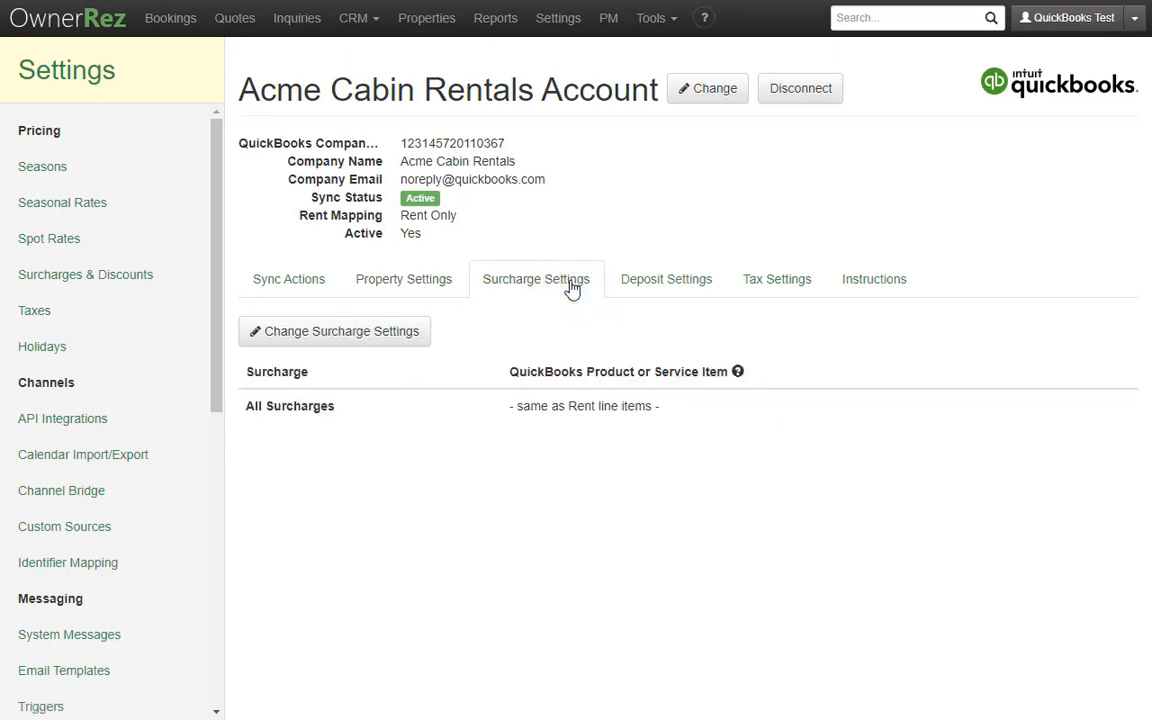
left_click(680, 288)
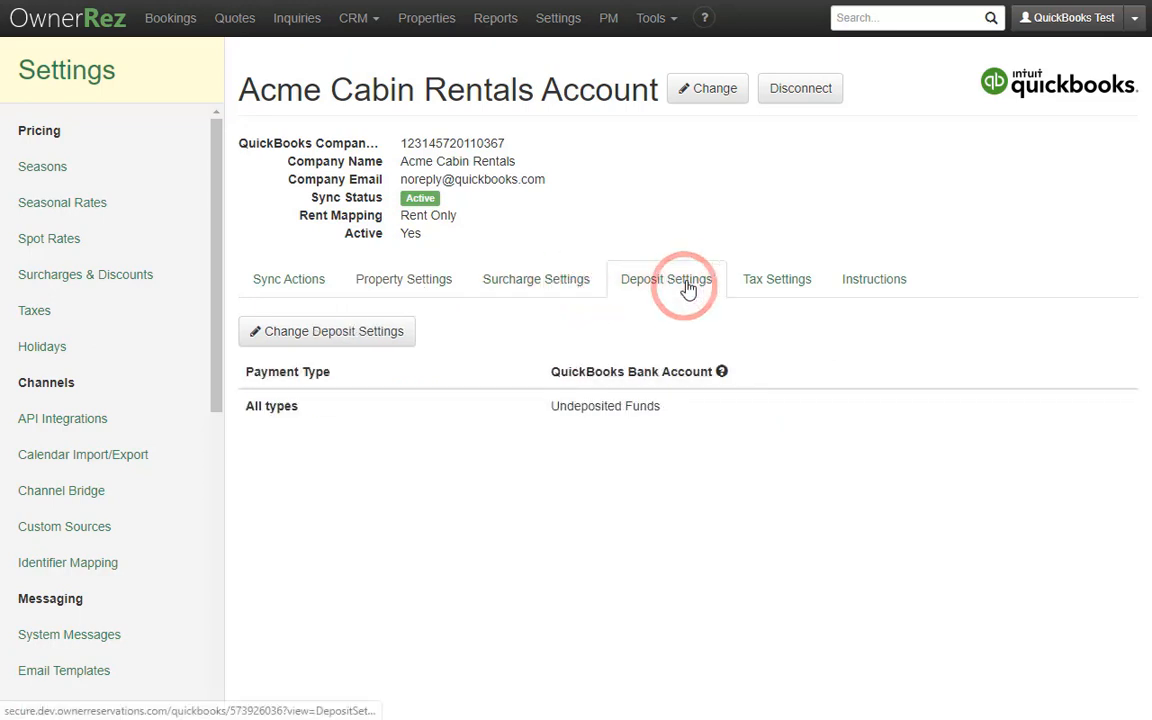
left_click(770, 290)
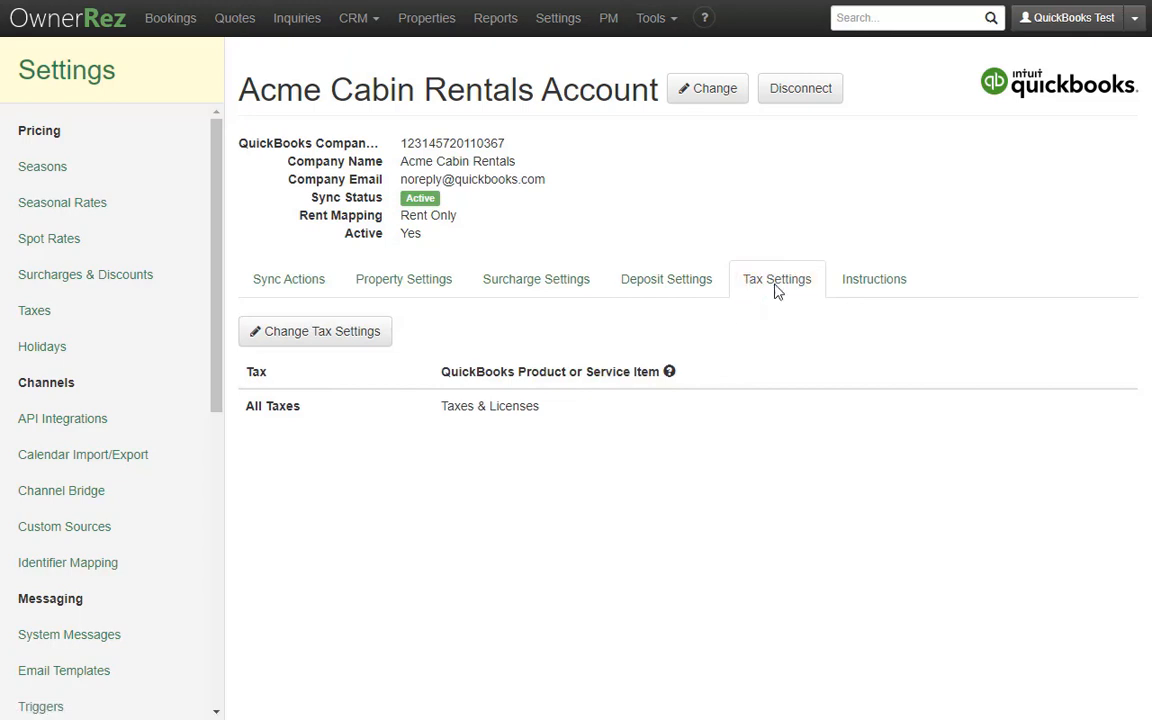
Step: Open the account's property settings for editing and include Property 1 and Property 2 in the sync
left_click(407, 286)
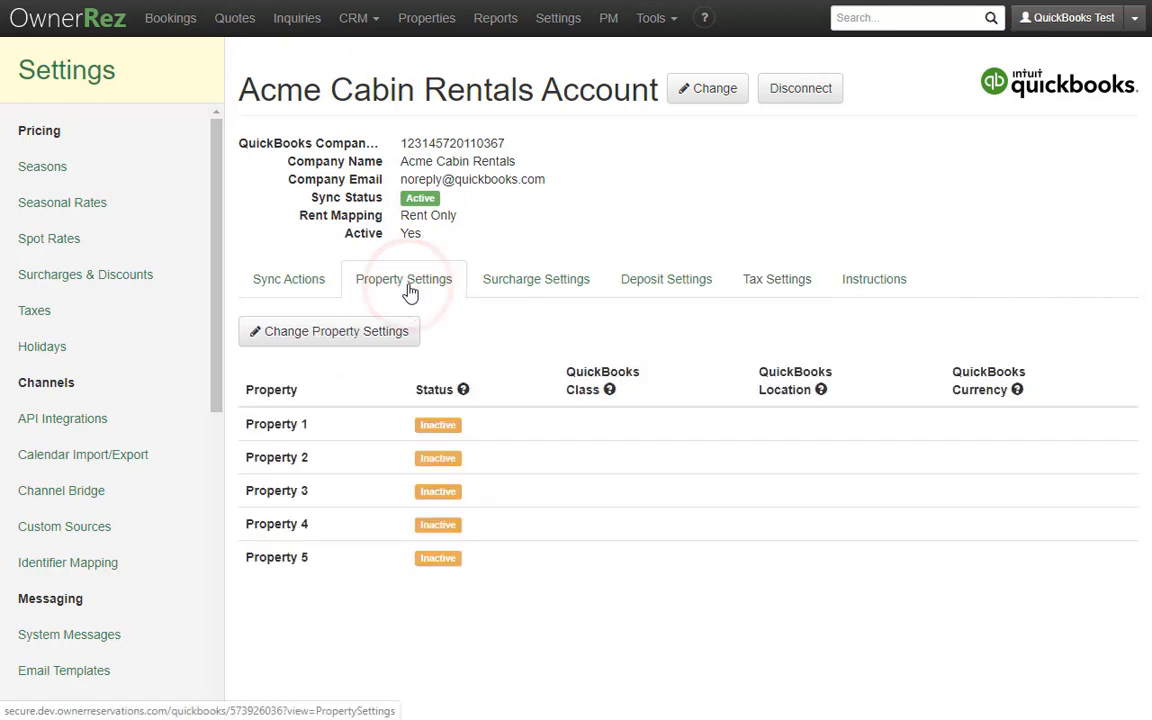
left_click(322, 328)
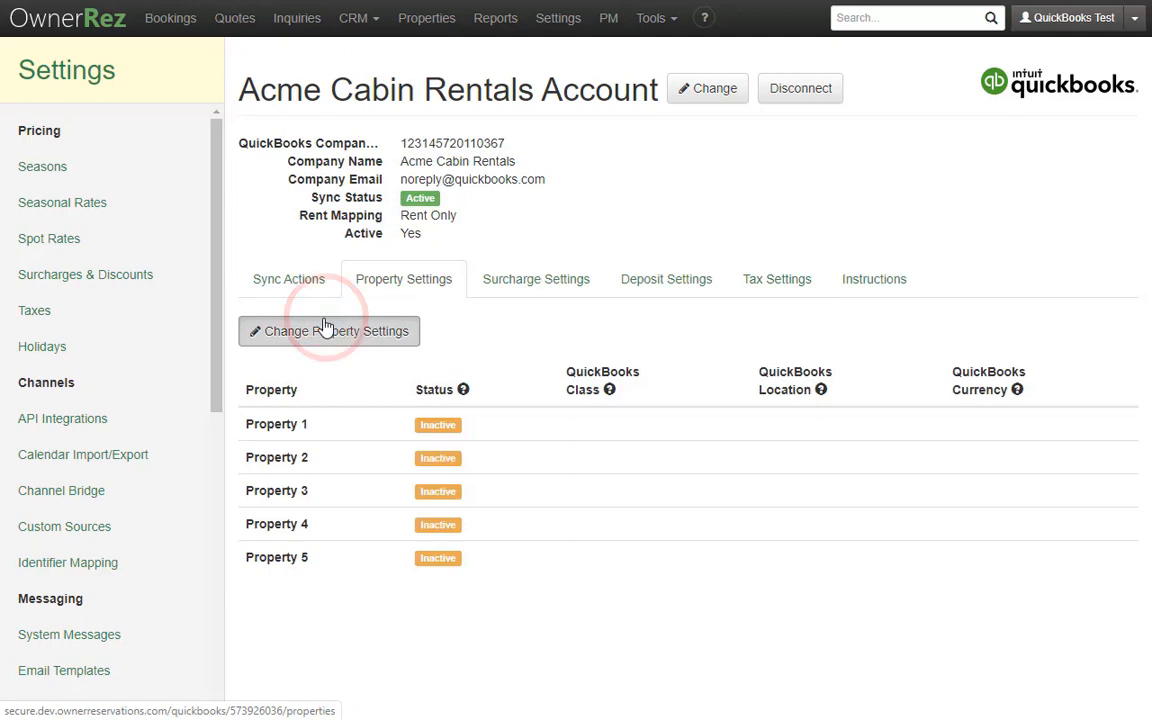
scroll(735, 383, "down", 2)
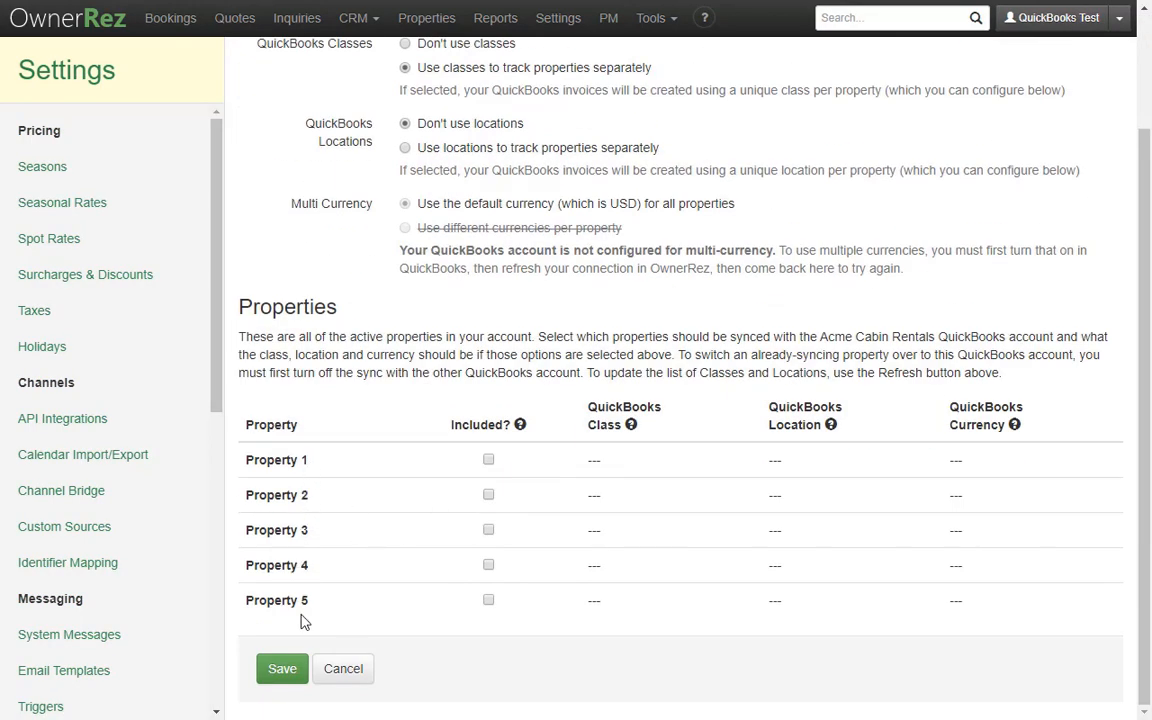
left_click(488, 460)
left_click(456, 505)
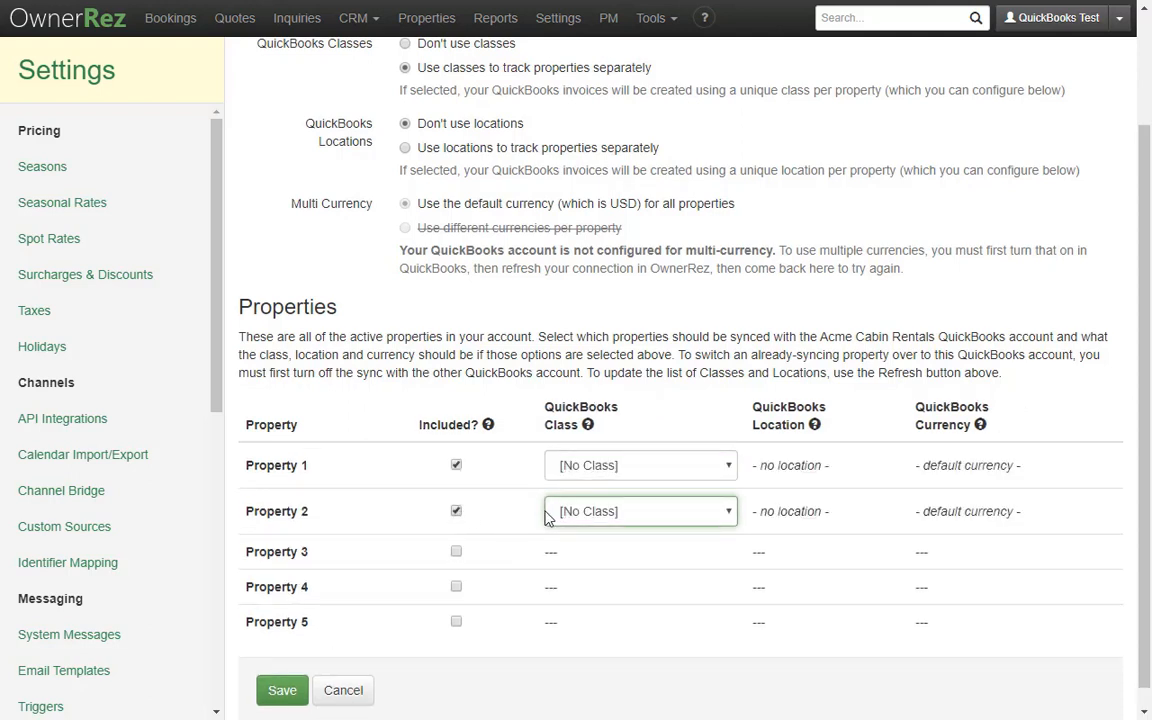
Step: Try the option not to use QuickBooks classes, and switch back to using classes to track properties separately
scroll(650, 517, "up", 1)
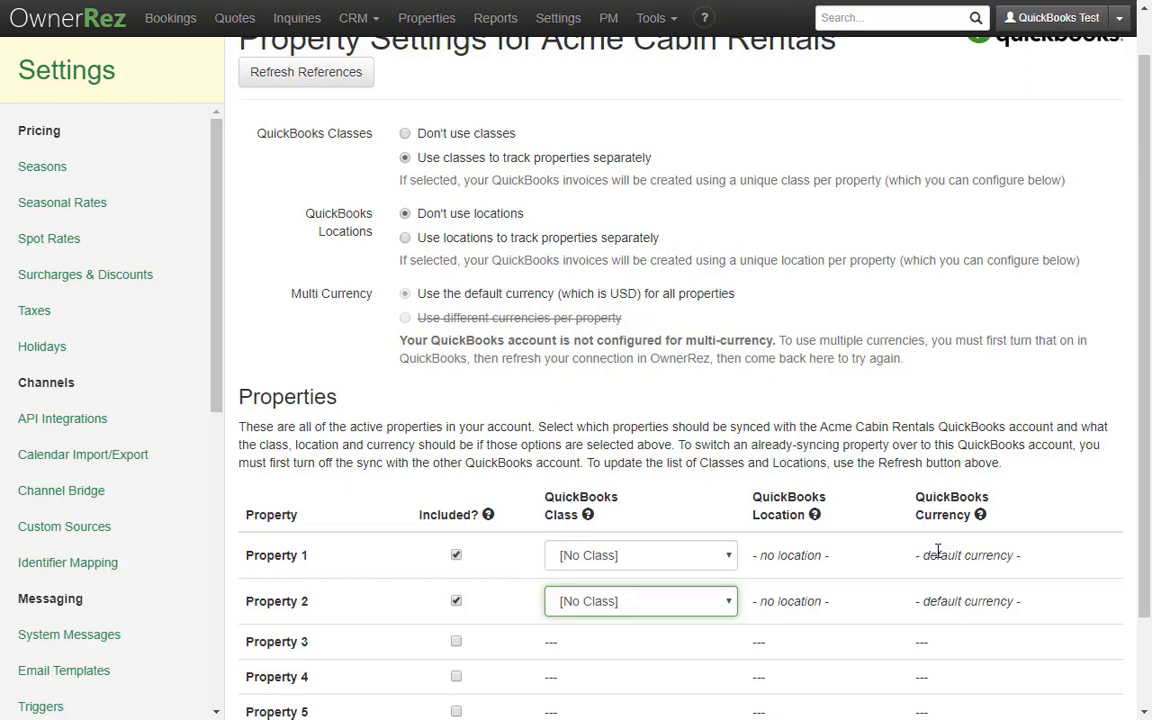
left_click(461, 137)
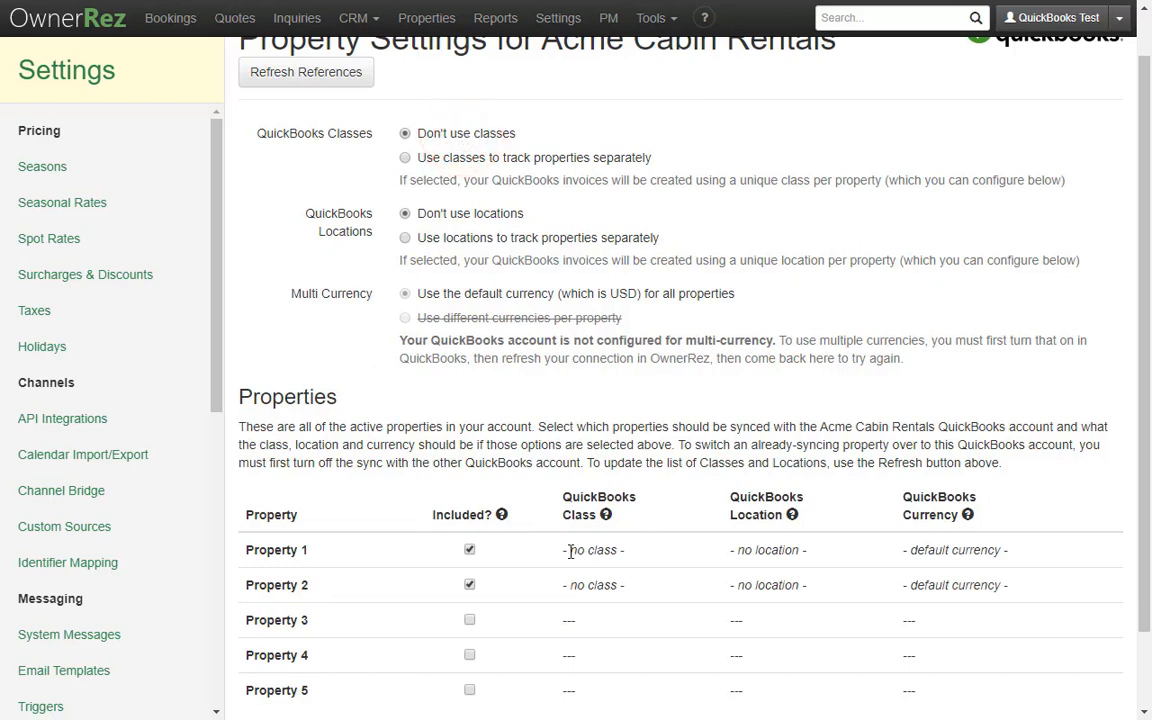
left_click_drag(570, 552, 667, 583)
left_click(667, 583)
left_click(441, 163)
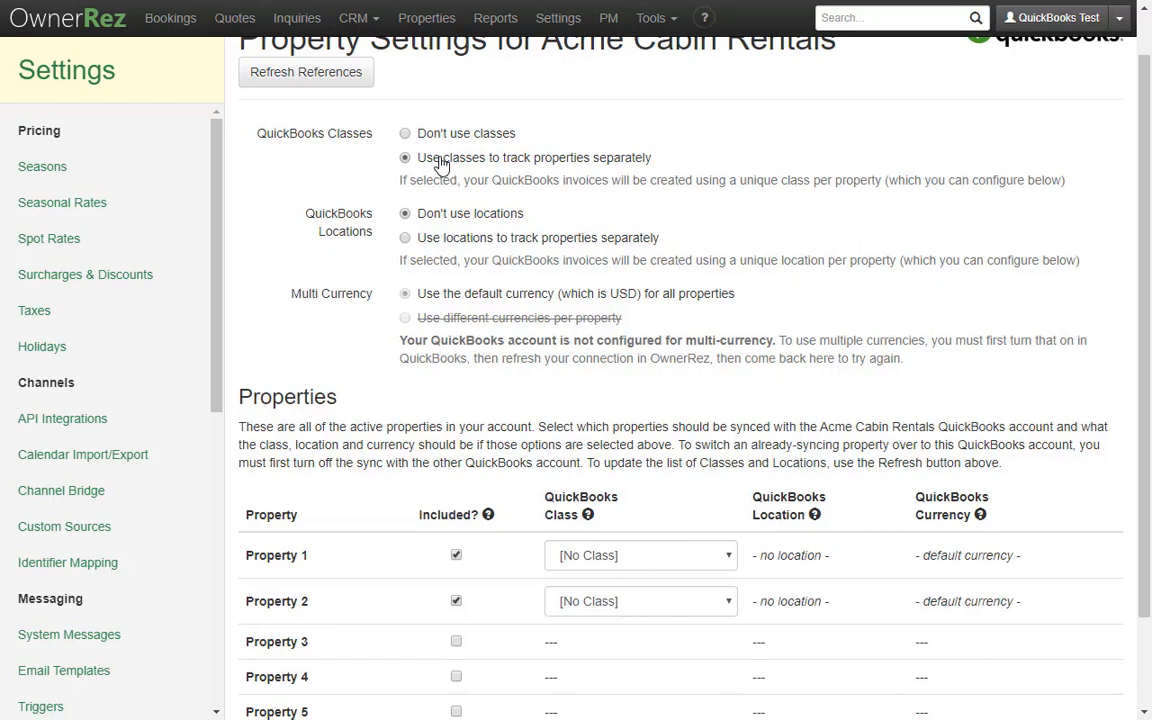
Step: Check the class choices for Property 1 and refresh the QuickBooks references
left_click(646, 565)
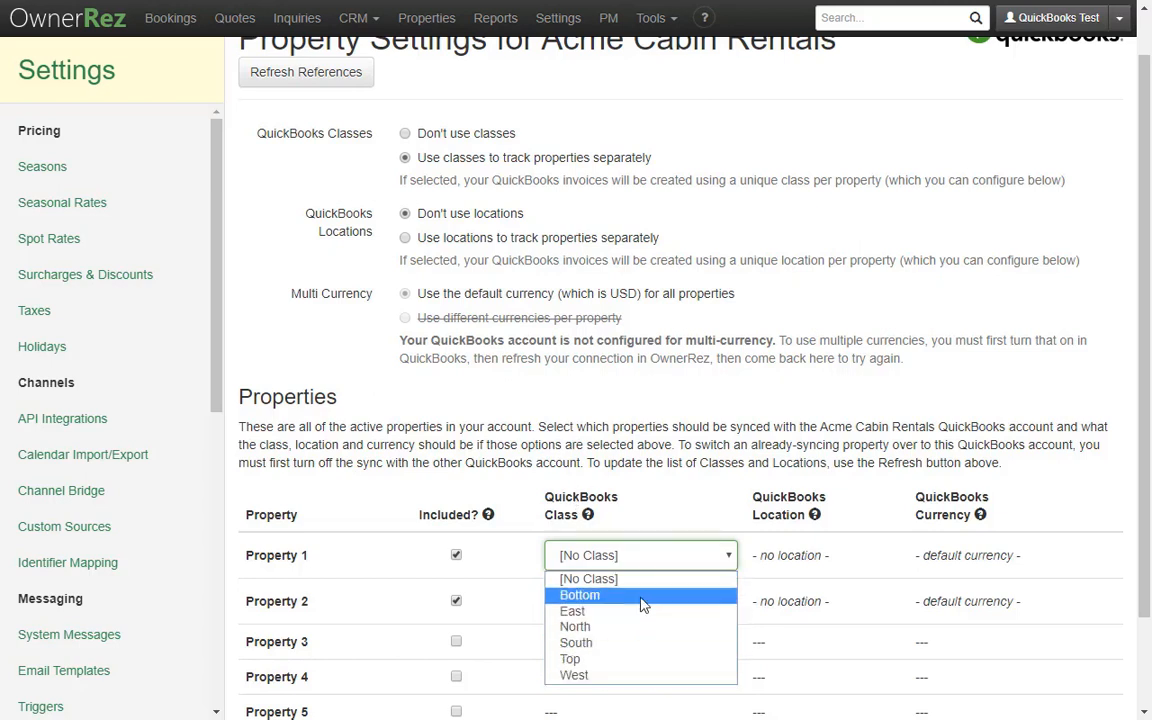
left_click(669, 505)
scroll(666, 495, "up", 1)
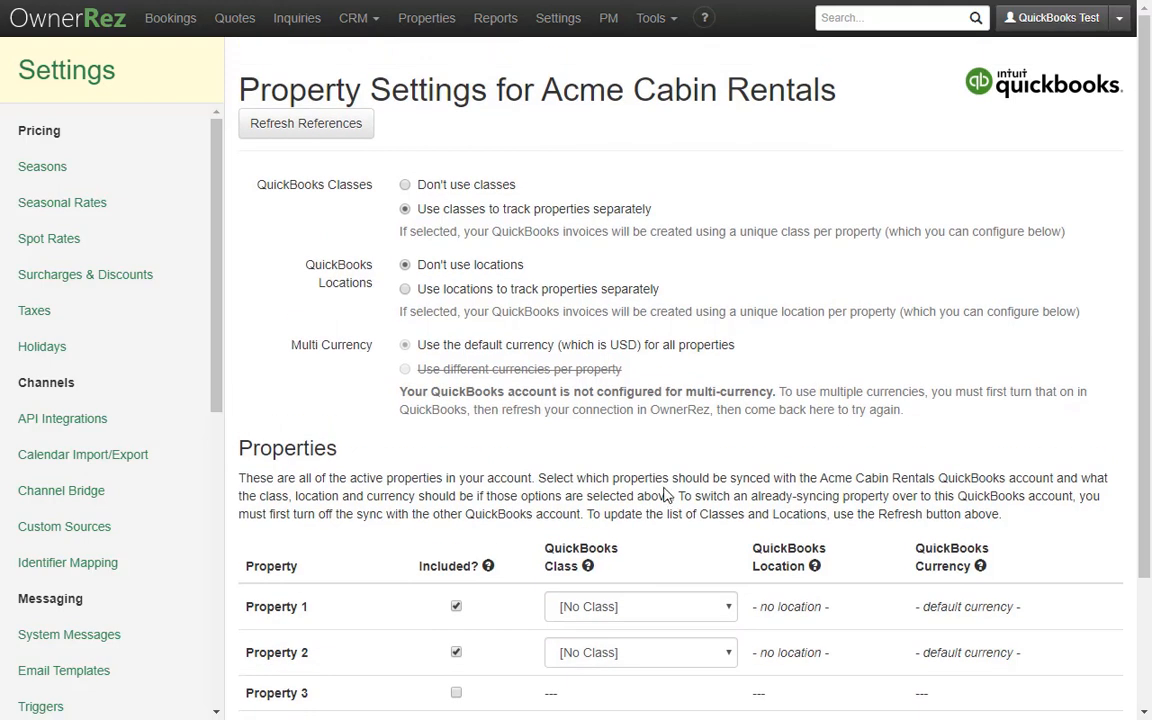
left_click(326, 136)
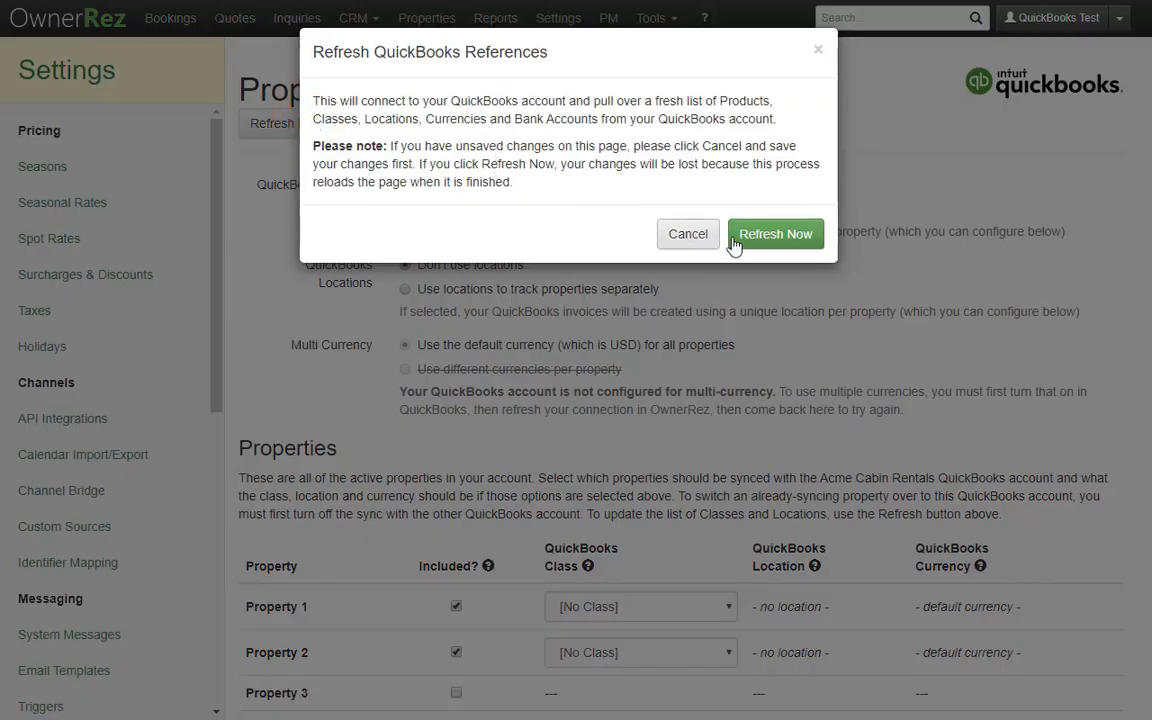
left_click(786, 236)
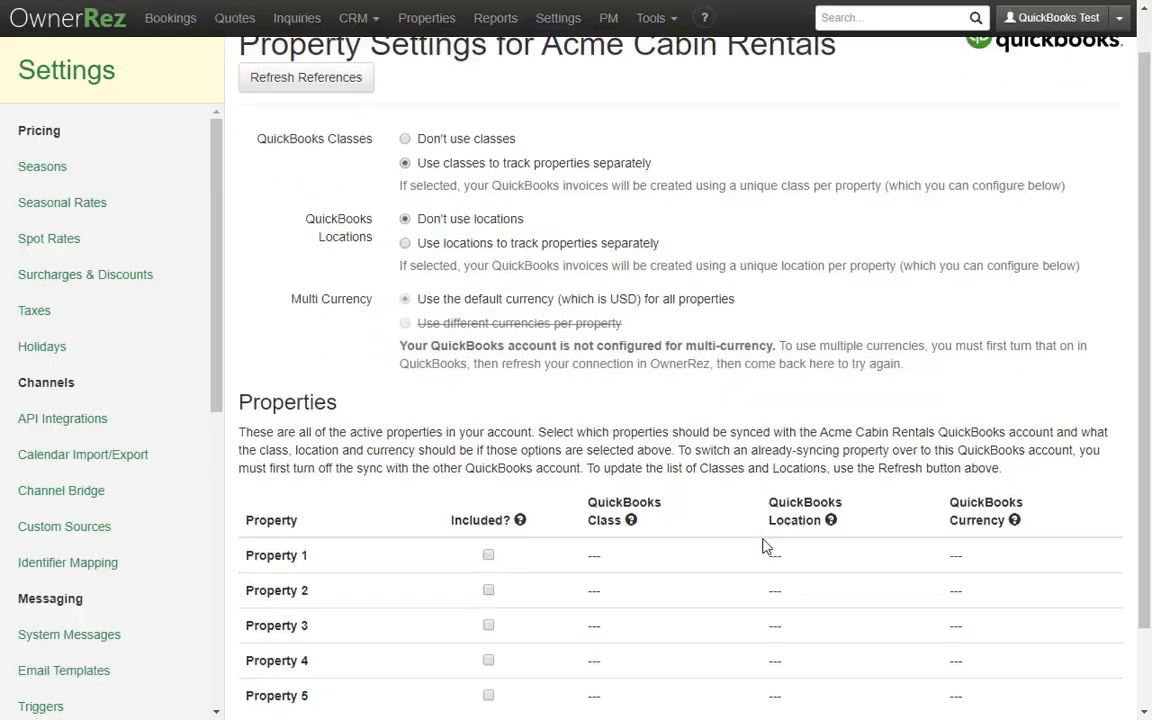
Step: Mark Property 1 and Property 2 as included after the reference refresh
scroll(764, 545, "down", 1)
left_click(456, 516)
left_click(457, 559)
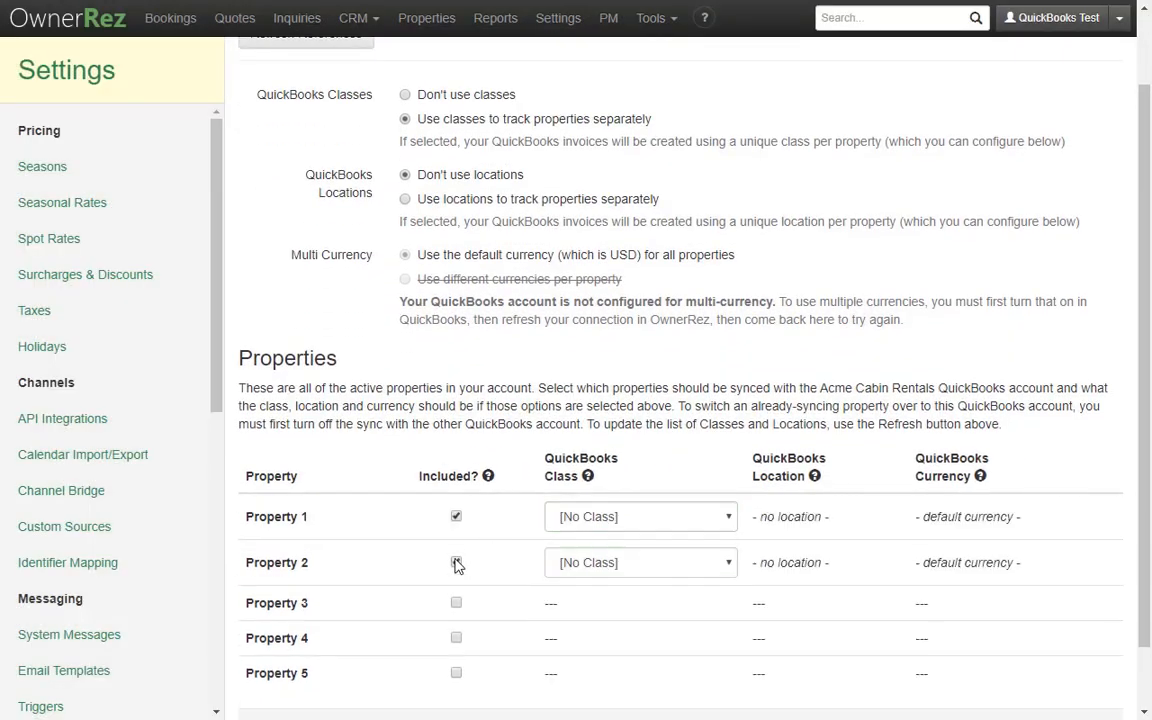
Step: Assign the Bottom class to Property 1 and Property 2 and save the property settings
left_click(617, 520)
left_click(615, 555)
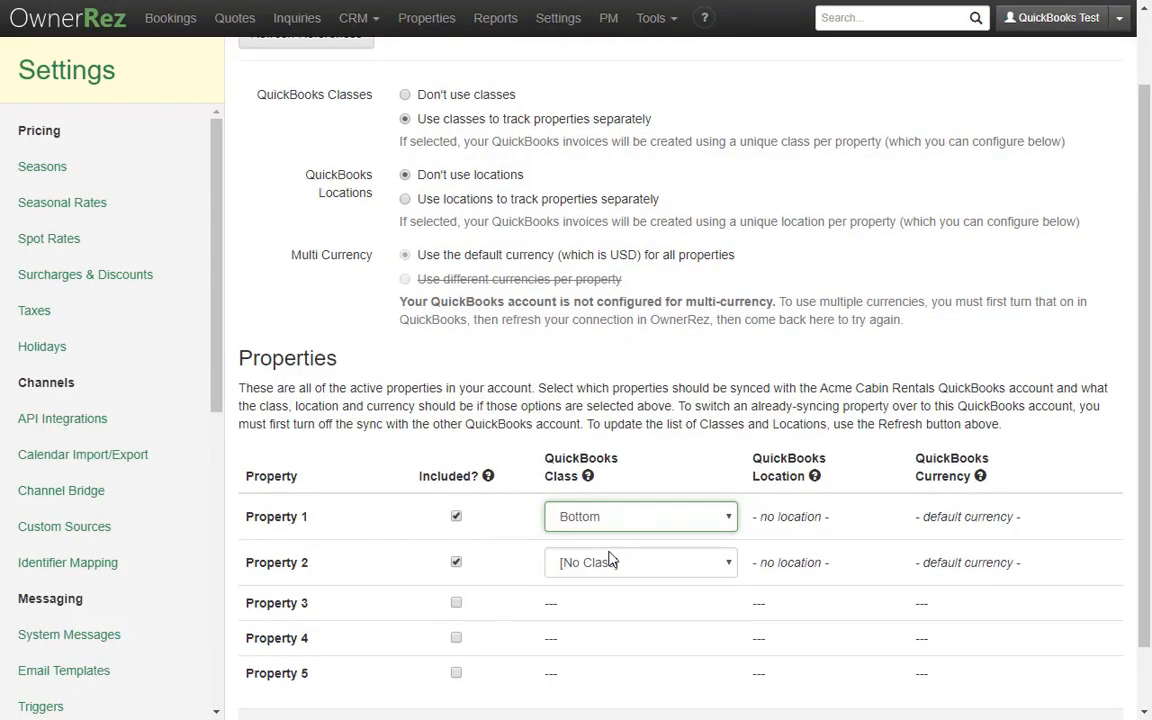
left_click(609, 560)
left_click(607, 604)
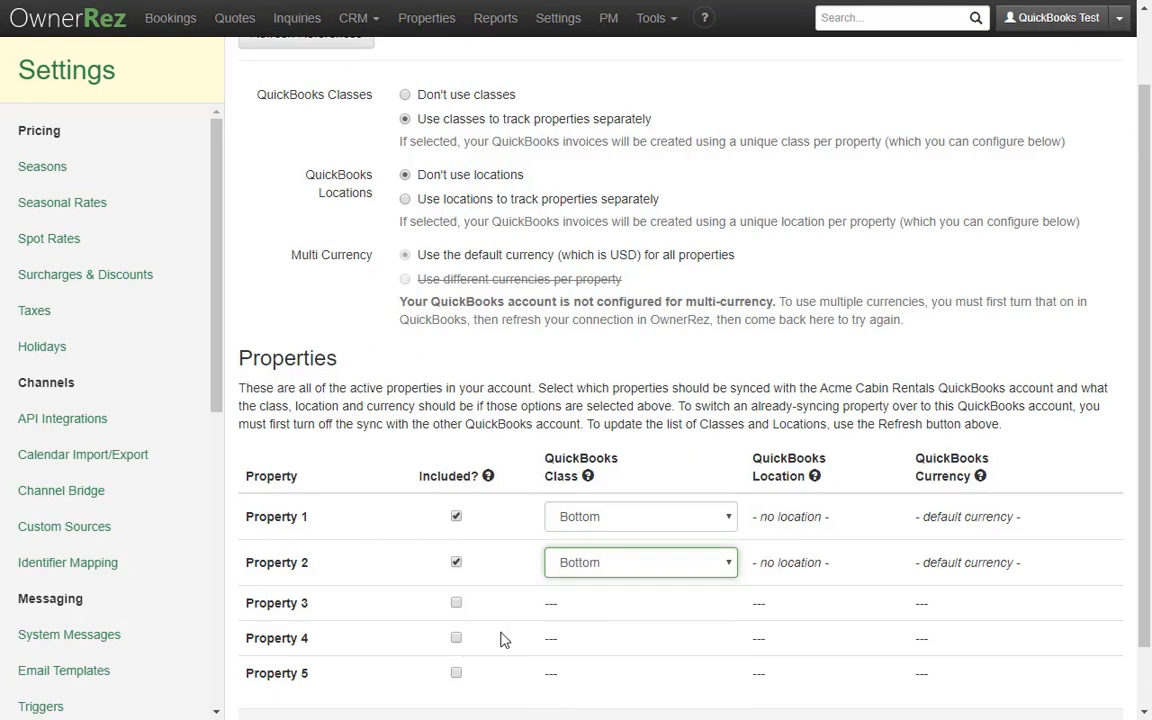
scroll(497, 637, "down", 1)
left_click(281, 674)
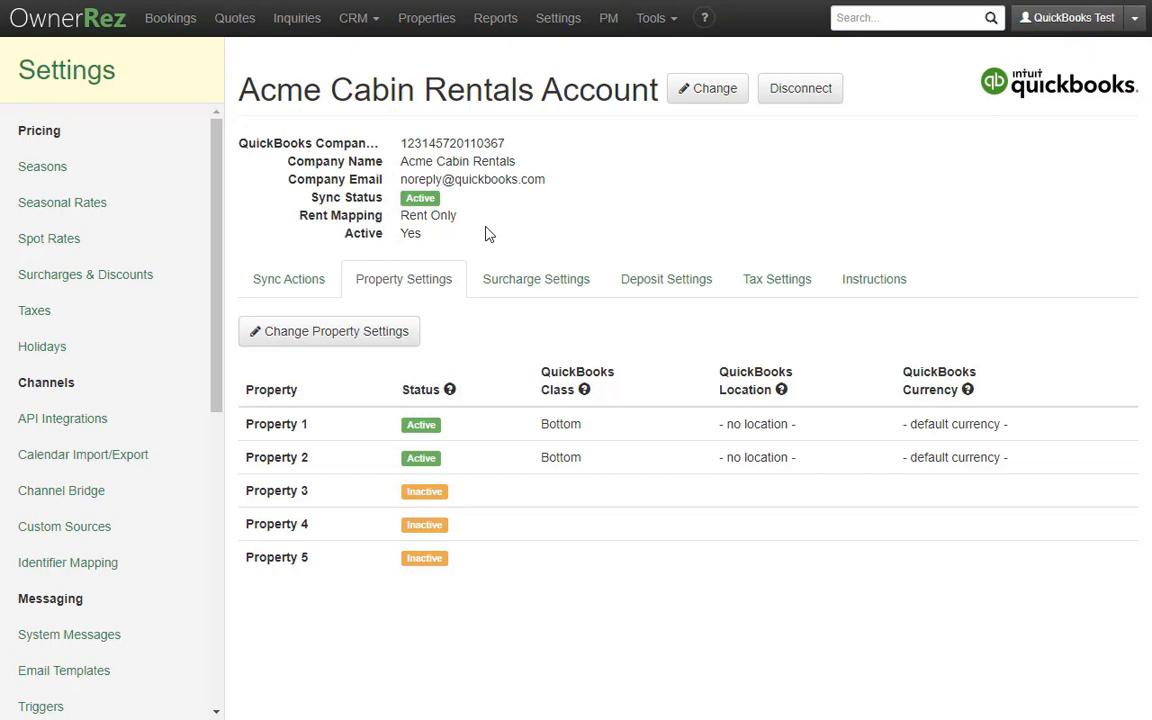
Step: Try using a different product or service item per surcharge type, reviewing the choices for Other Surcharges, and cancel the reference refresh
left_click(540, 280)
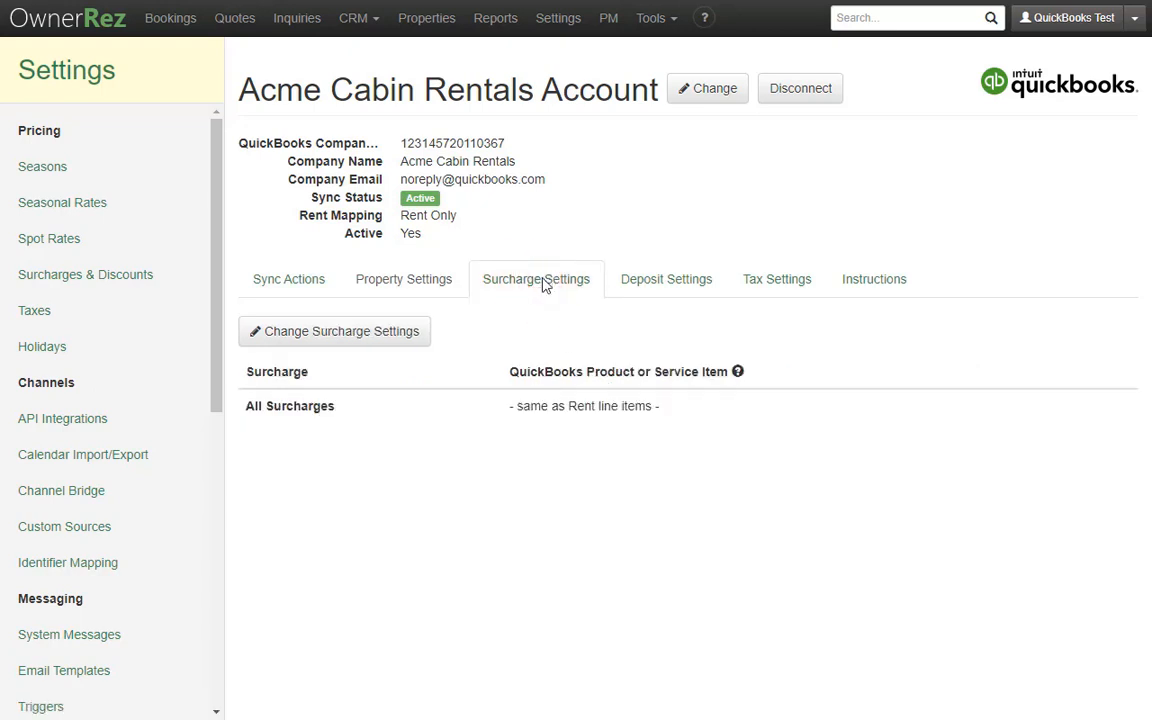
left_click(374, 335)
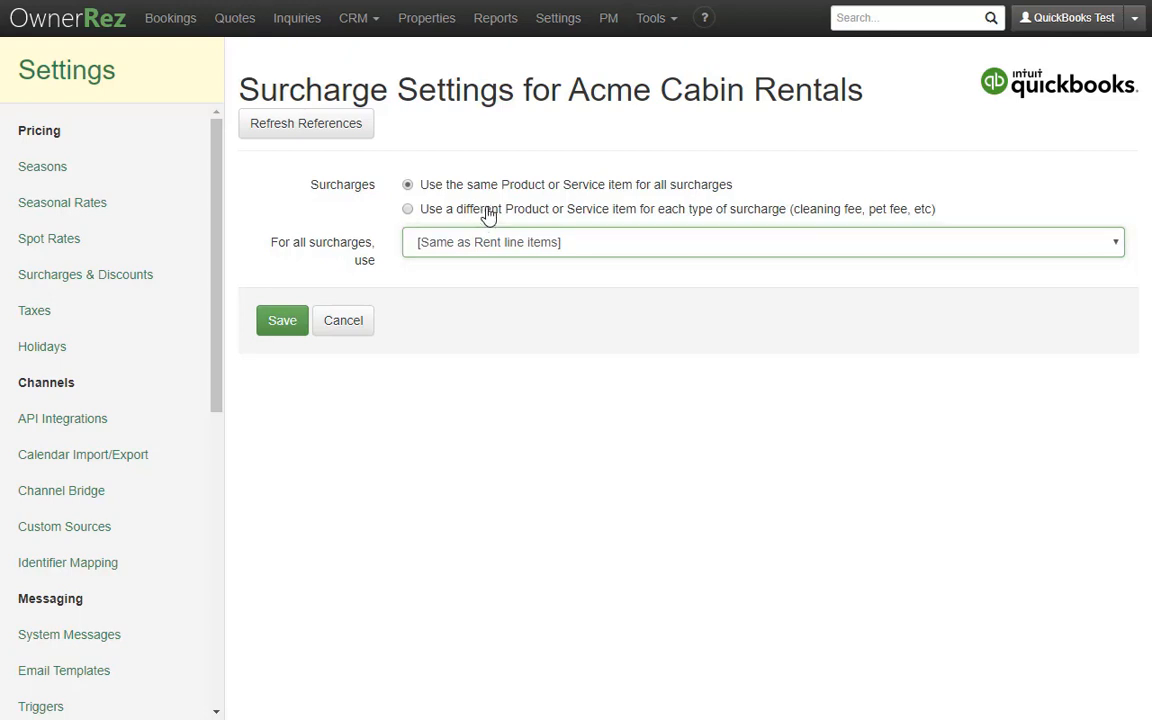
left_click(488, 217)
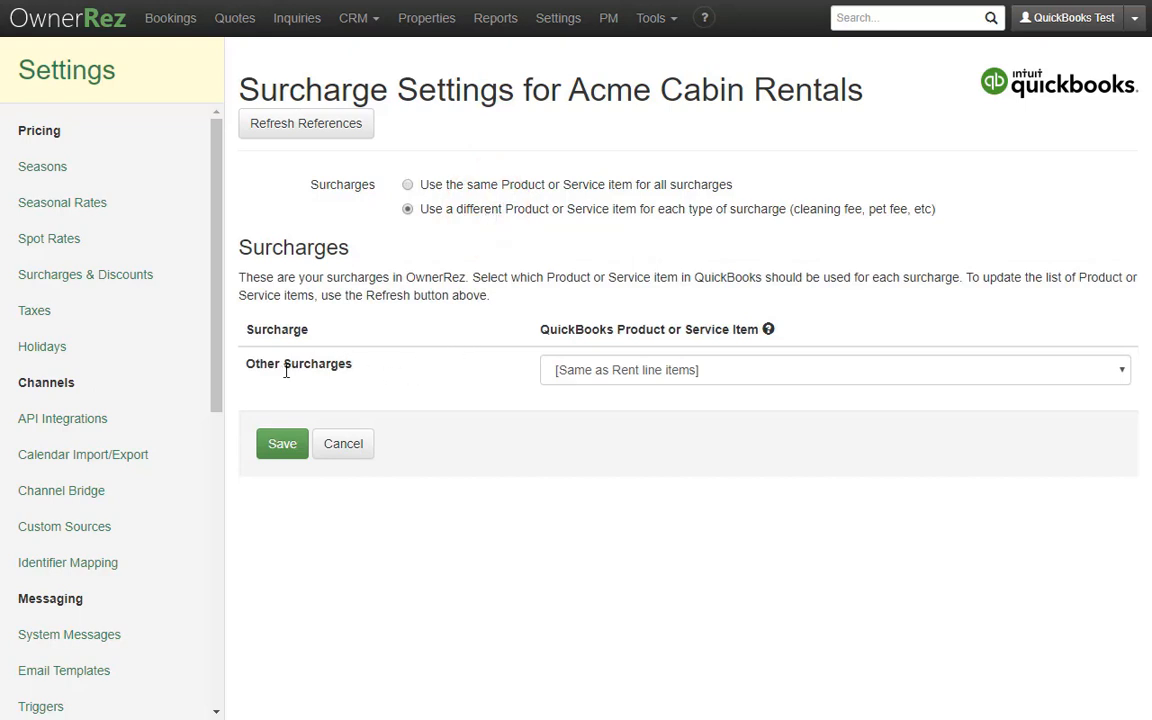
left_click_drag(255, 364, 305, 365)
left_click(362, 369)
left_click(625, 377)
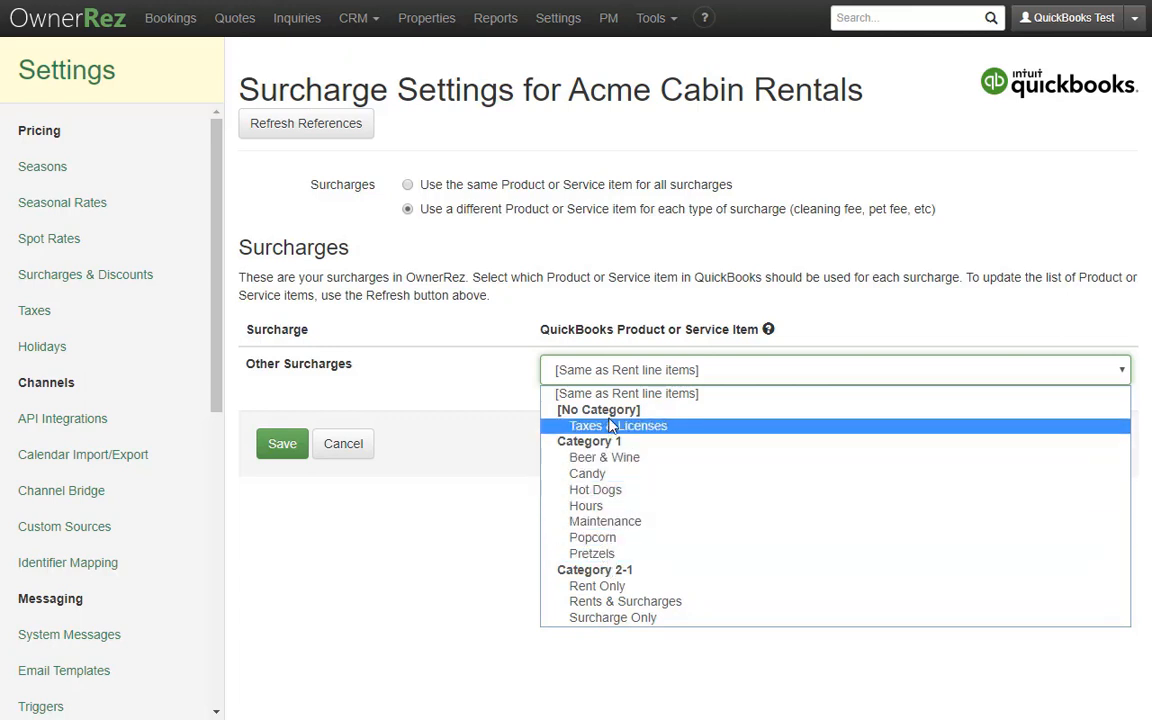
left_click(484, 549)
left_click(322, 131)
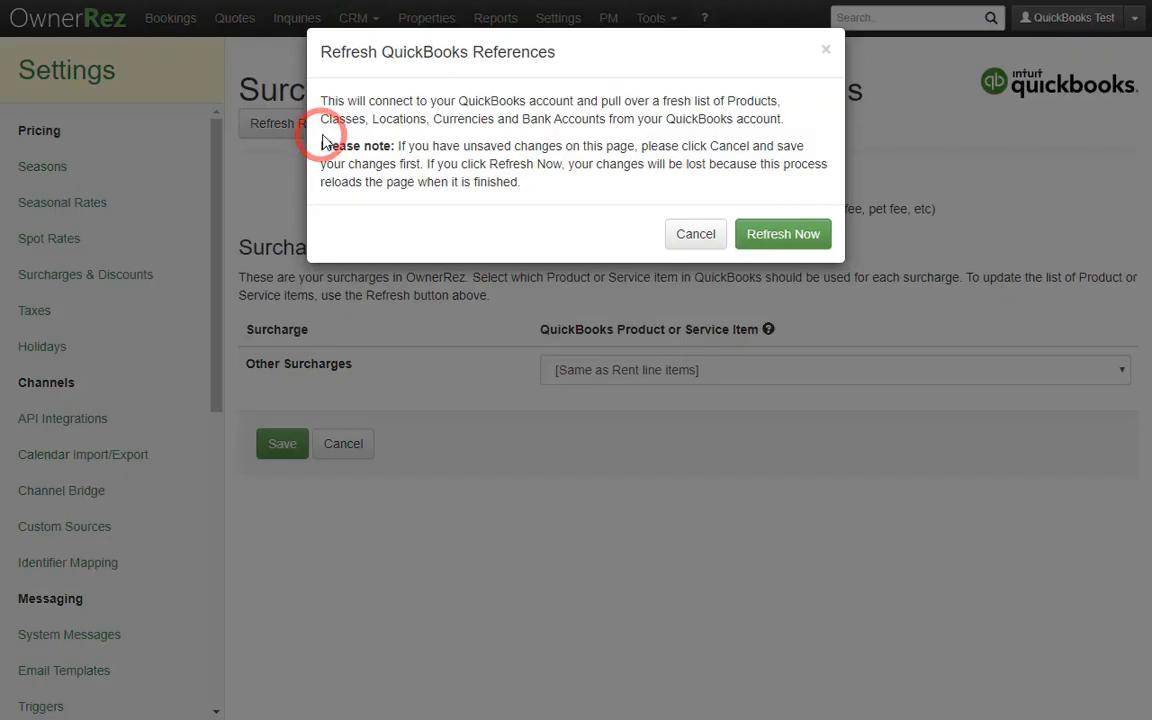
left_click(694, 235)
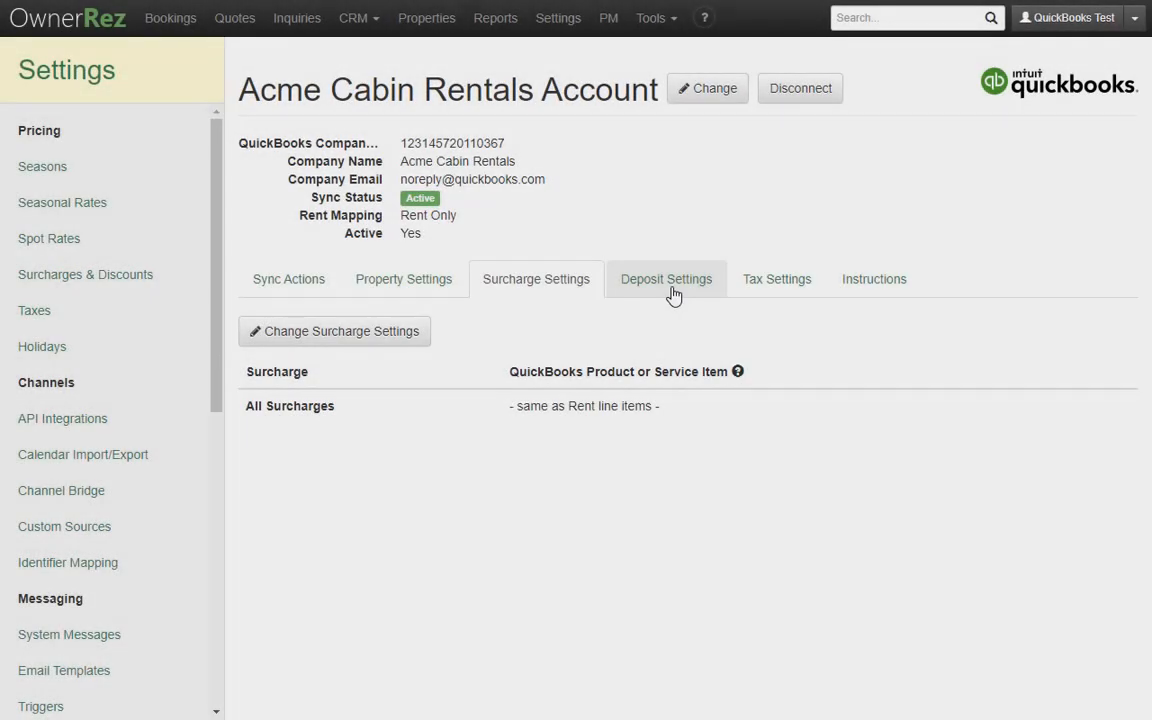
Step: Open the deposit settings for editing and choose to deposit payments to different bank accounts based on payment type
left_click(670, 290)
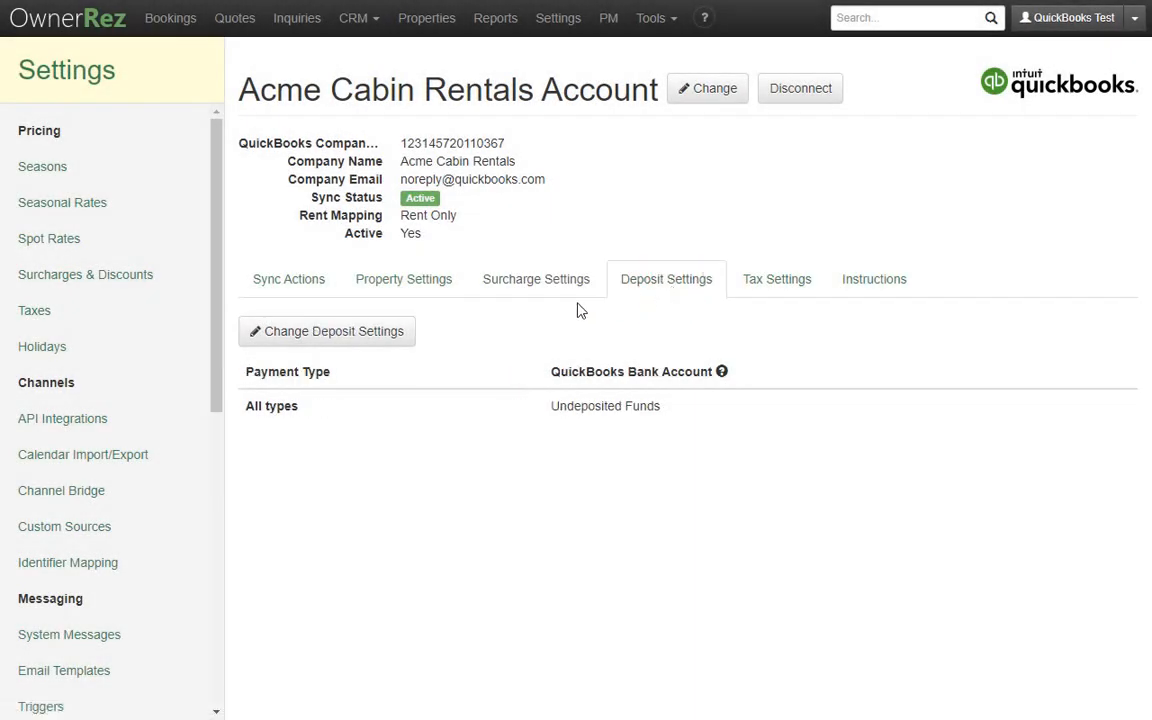
left_click(353, 334)
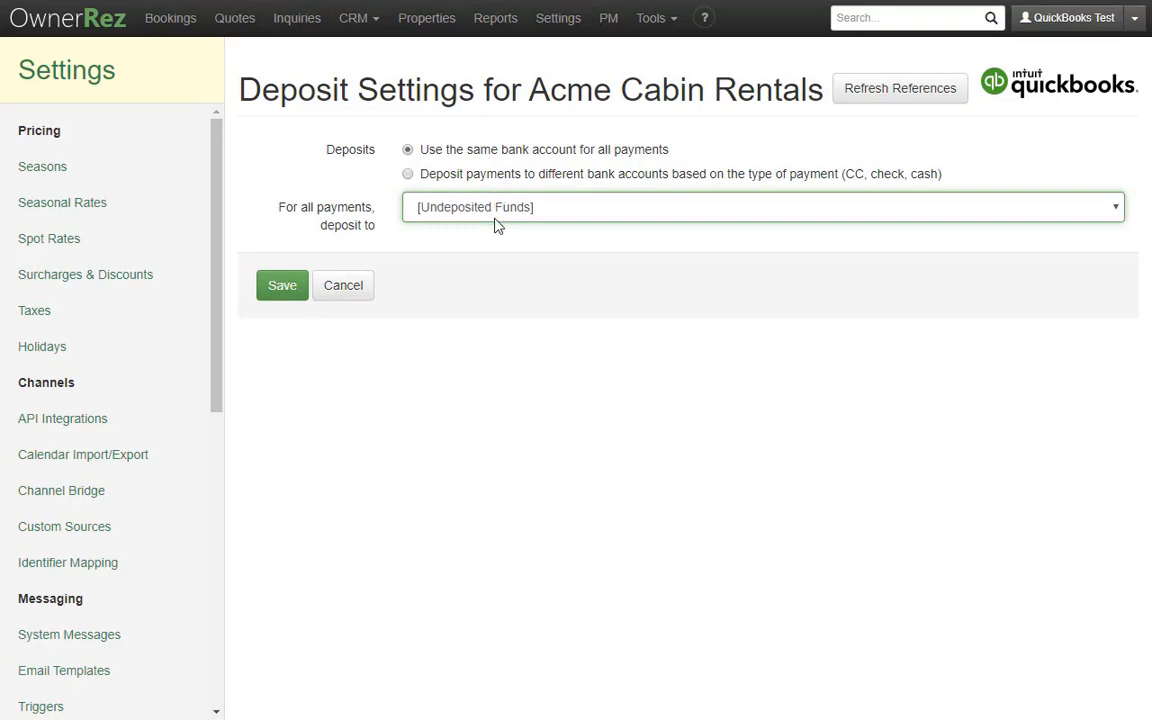
left_click(500, 210)
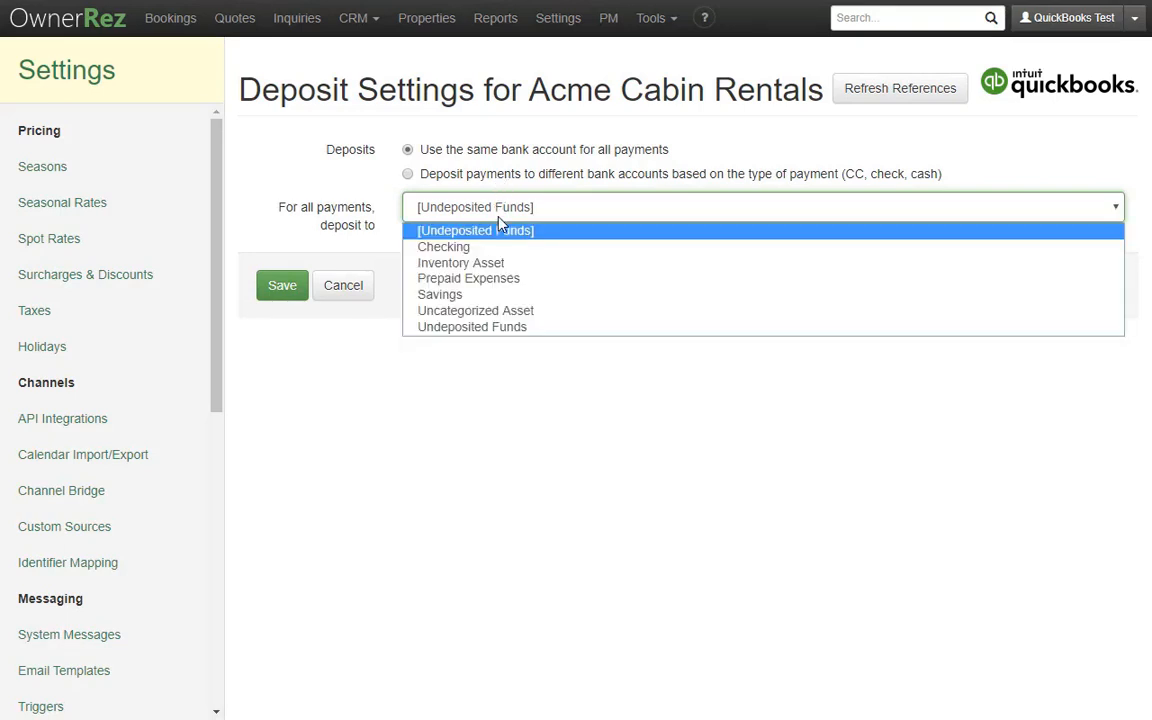
left_click(497, 226)
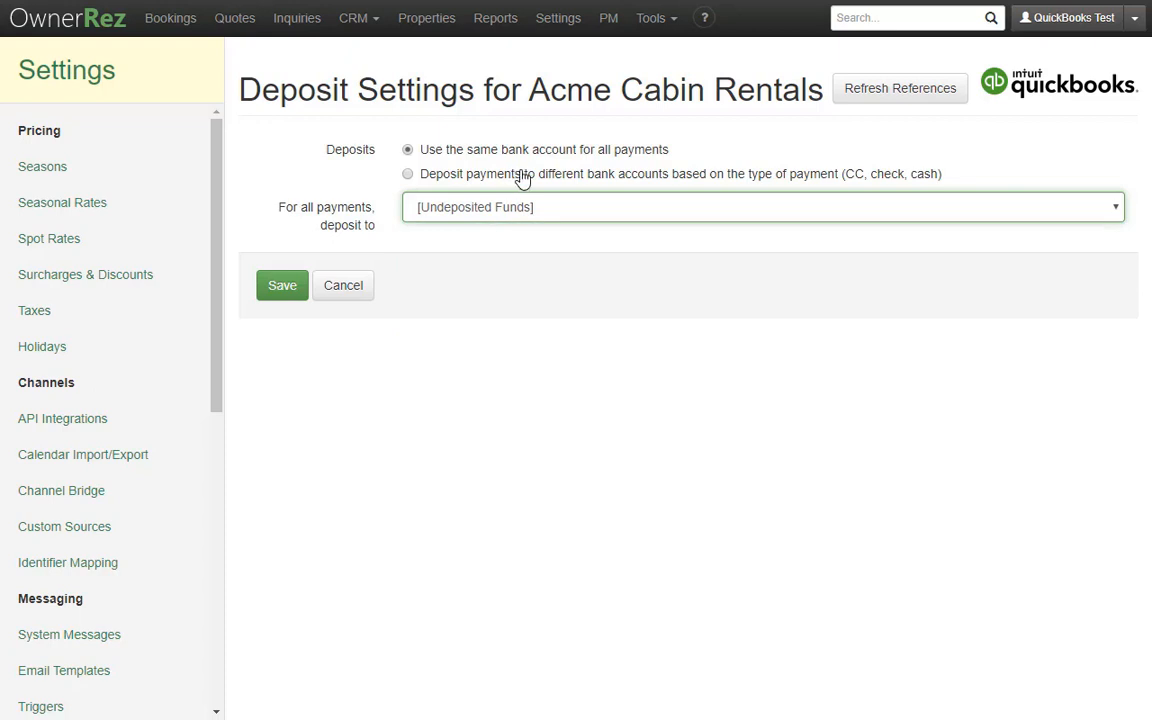
left_click(730, 175)
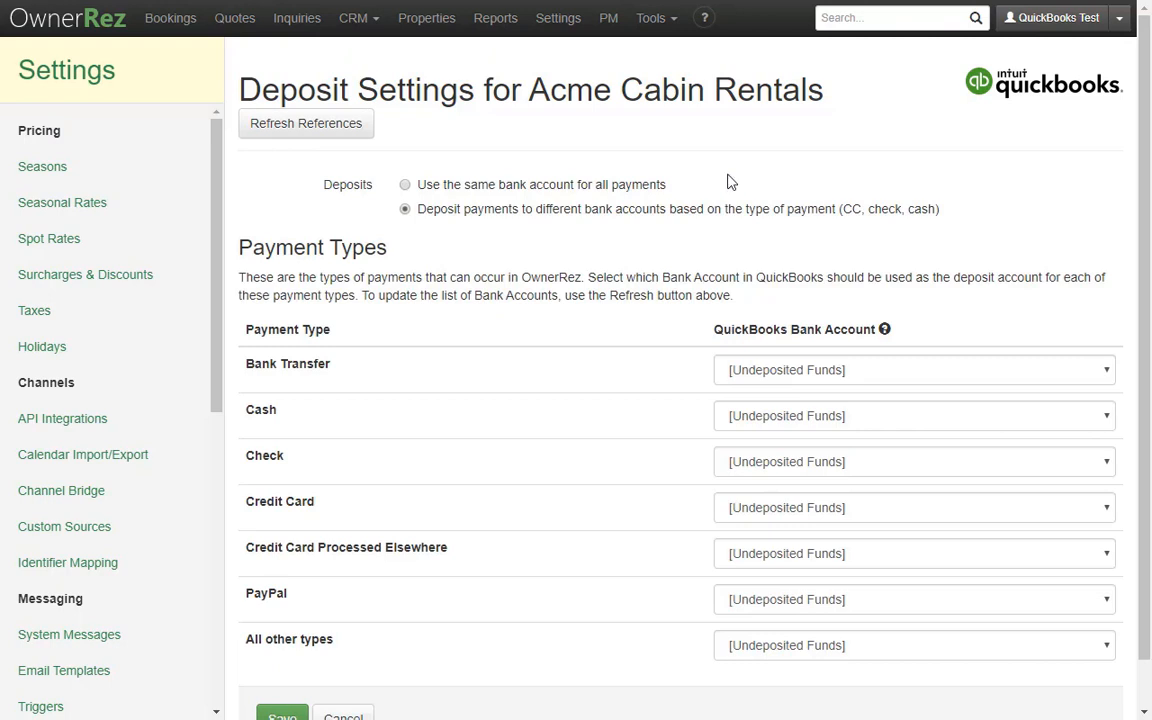
Step: Review the QuickBooks bank accounts available for the Bank Transfer payment type
right_click(729, 180)
key("Escape")
left_click(782, 372)
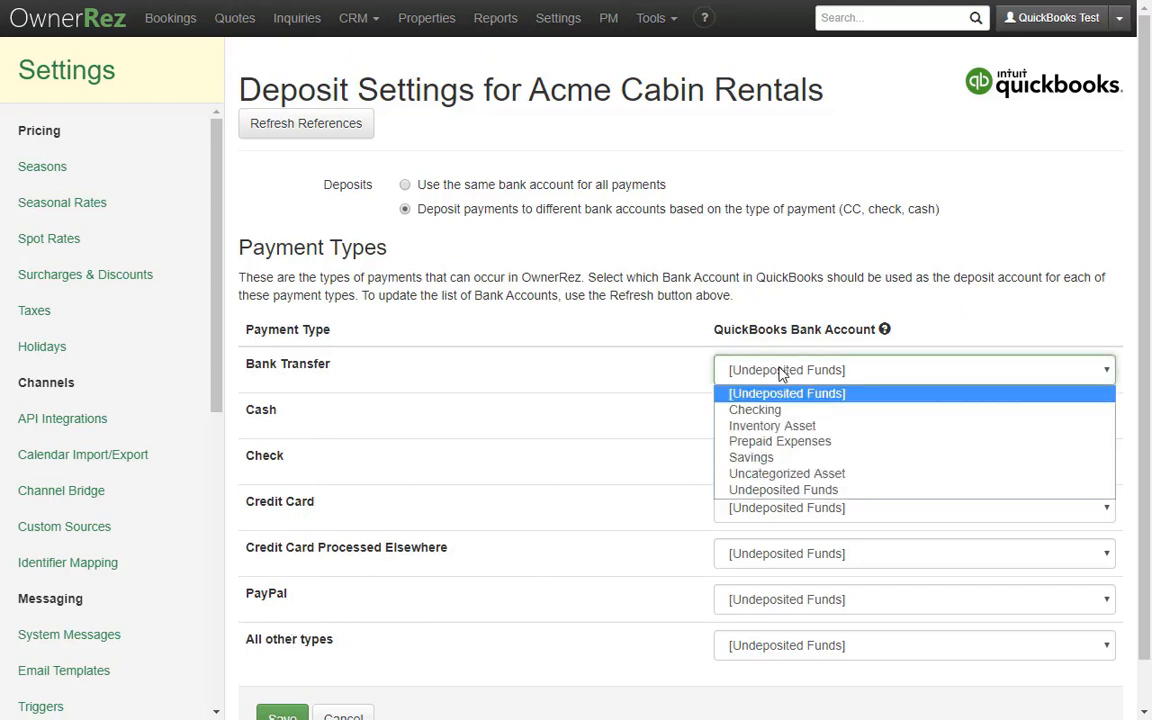
left_click(782, 372)
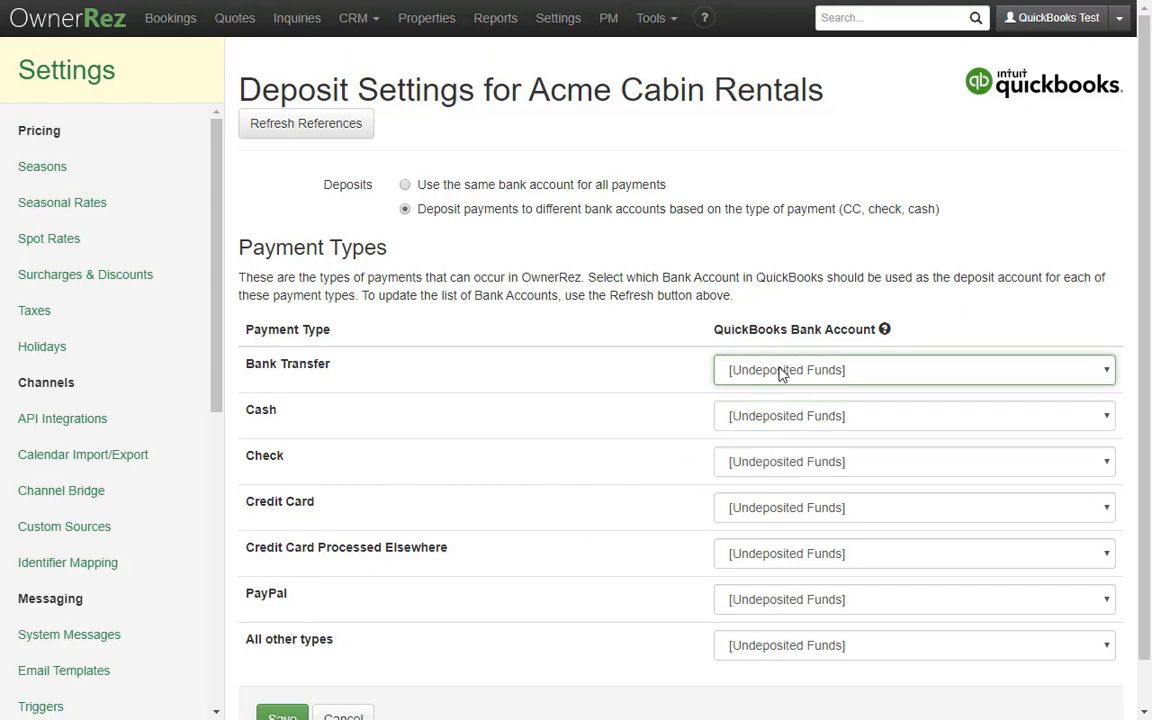
left_click(782, 372)
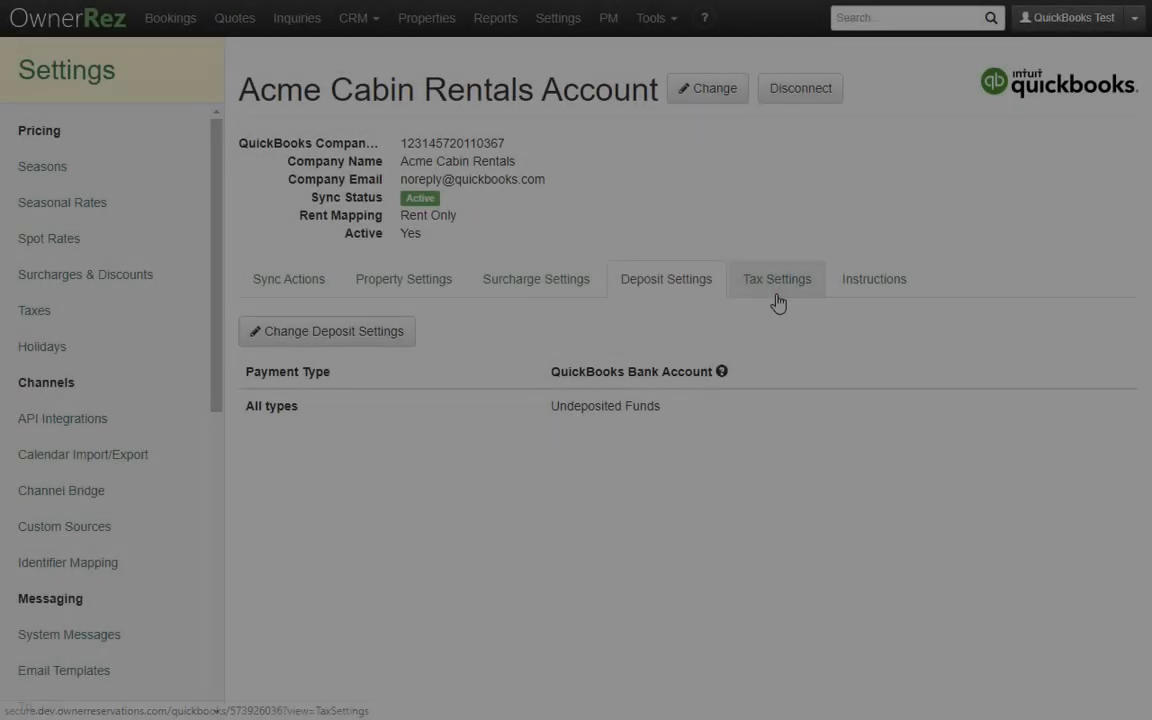
Step: Open the account's tax settings for editing and review the product or service items available for all taxes
left_click(773, 293)
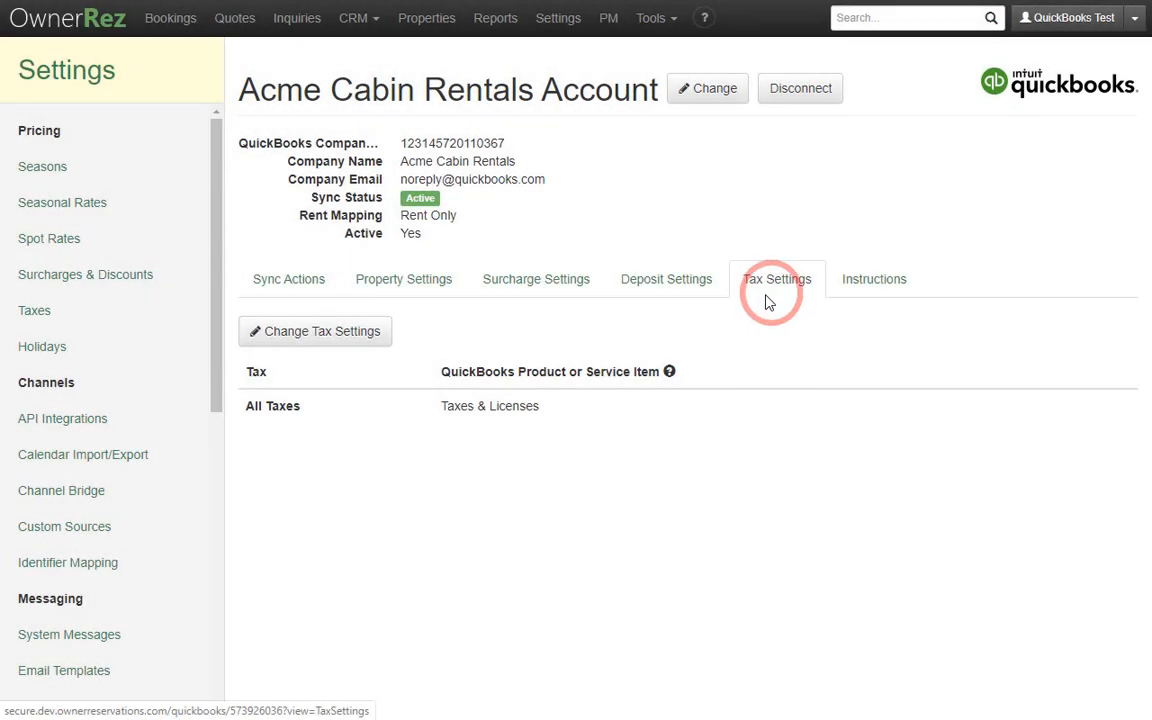
left_click(323, 335)
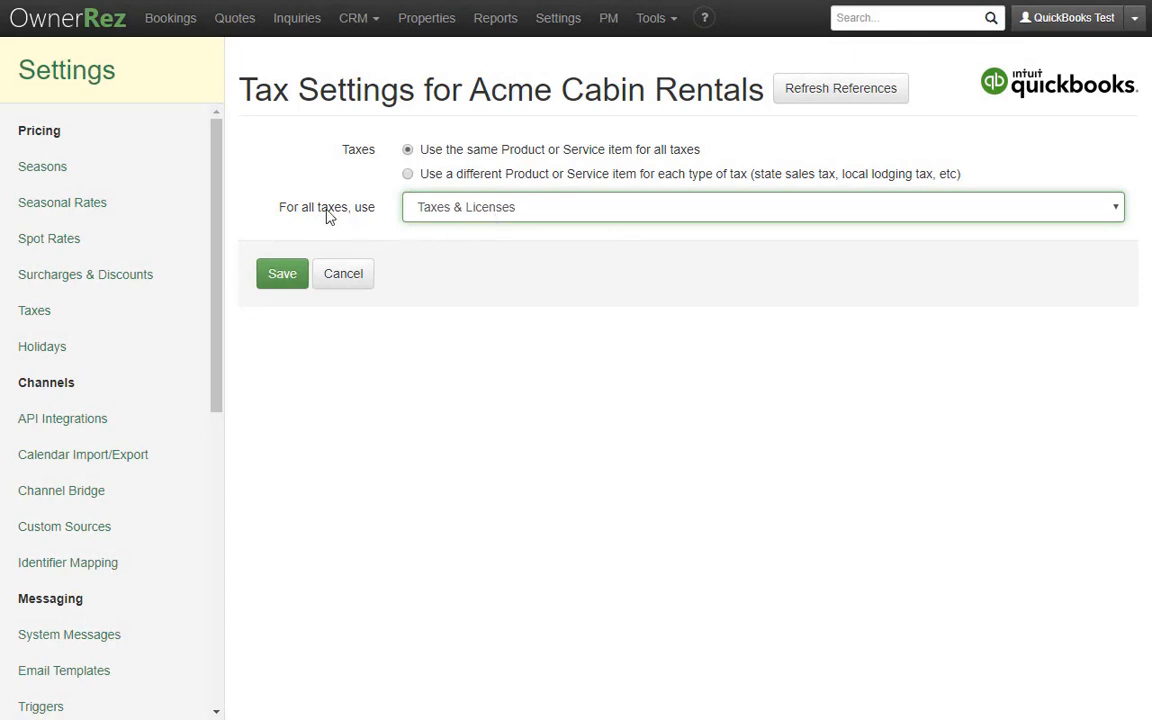
left_click(493, 220)
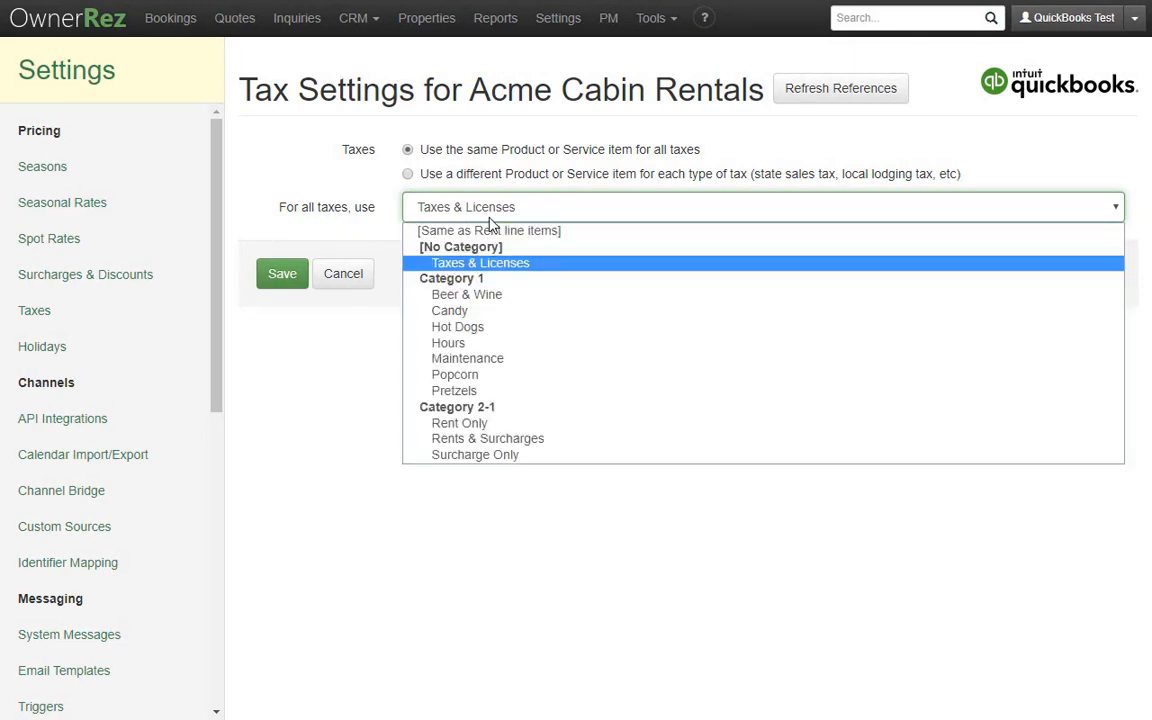
left_click(443, 206)
Step: Choose to use a different product or service item for each type of tax and review the choices for Other Taxes
left_click(474, 178)
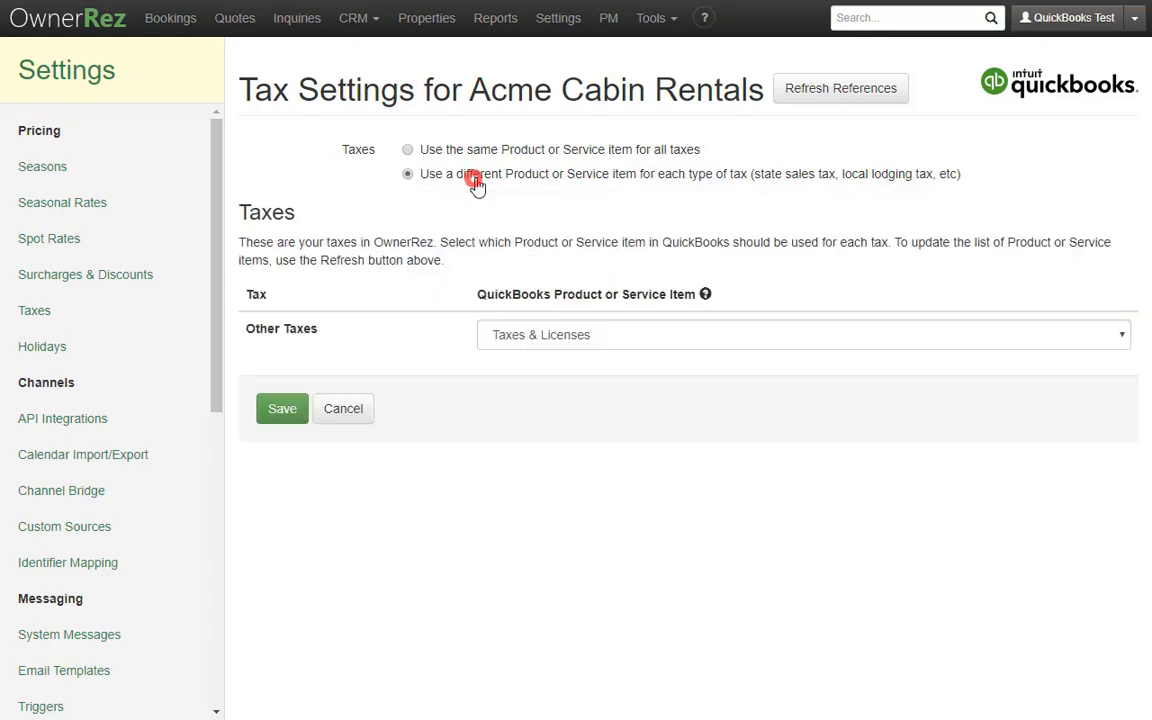
left_click(522, 336)
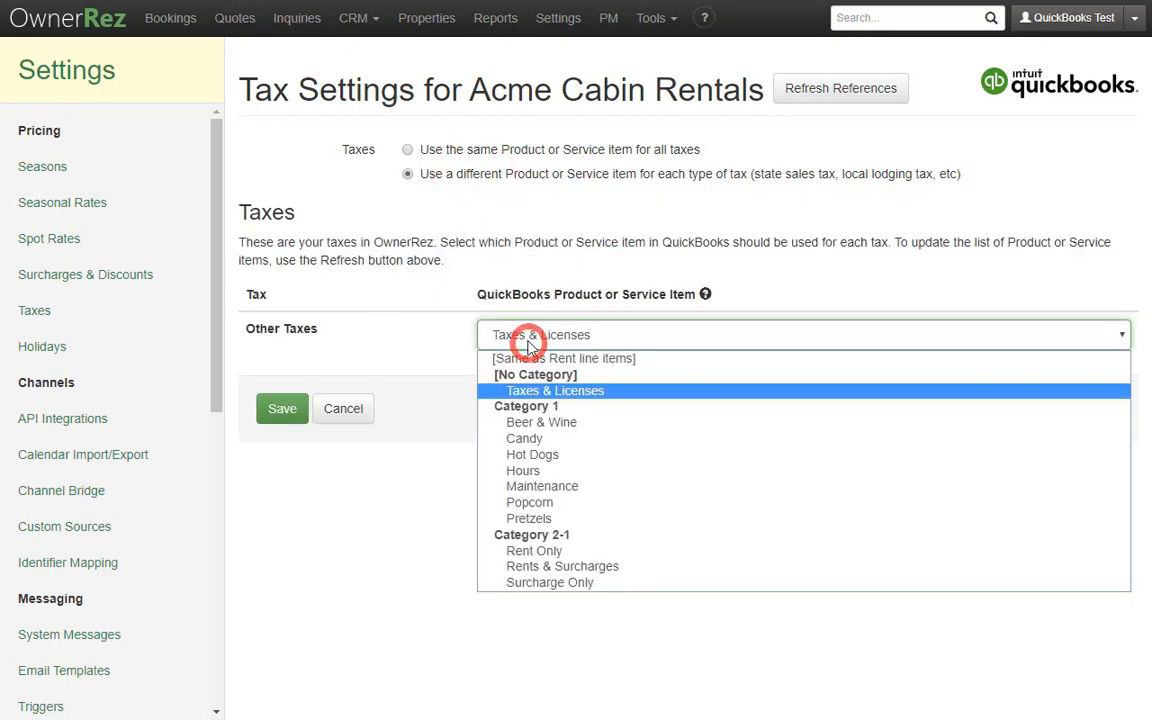
left_click(490, 340)
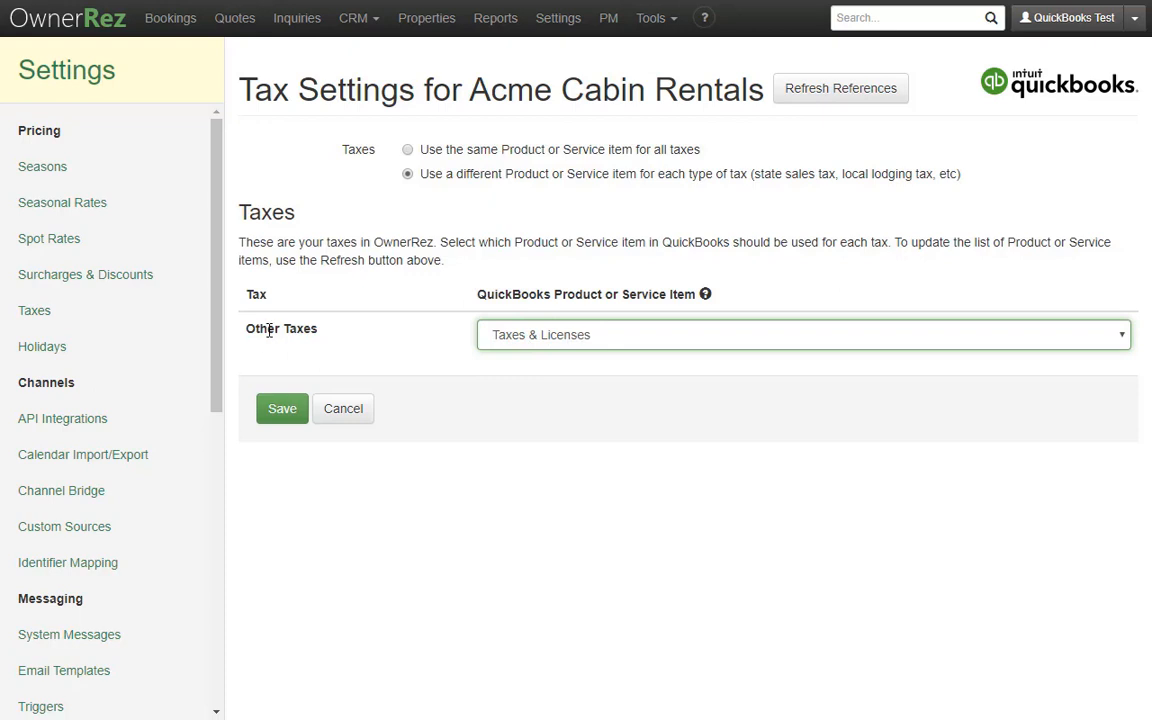
left_click(541, 340)
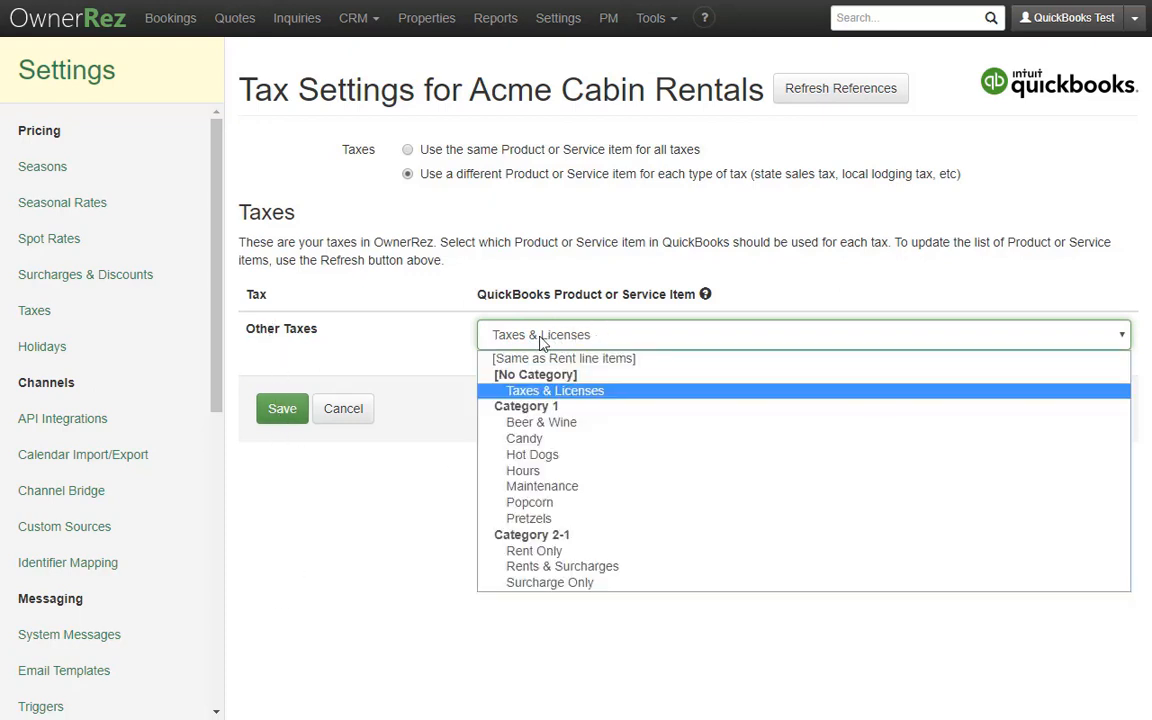